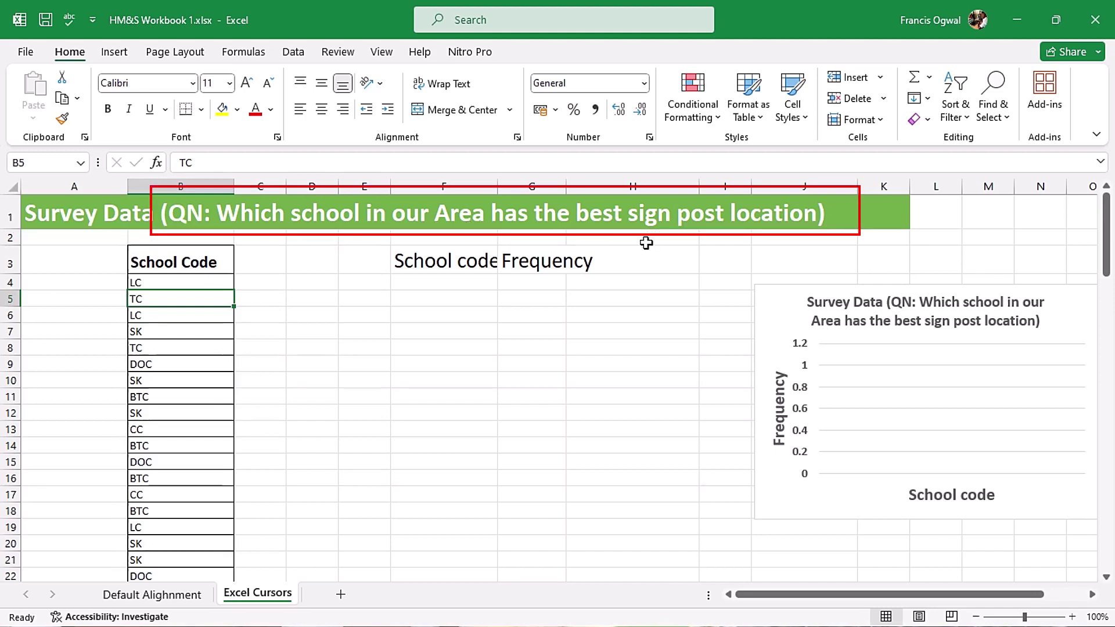
Step: Examine the survey responses in the School Code column down to the last entry, and the School code and Frequency headings in row 3
{"action": "left_click_drag", "start_coordinate": [186, 282], "coordinate": [197, 512]}
{"action": "left_click", "coordinate": [191, 283]}
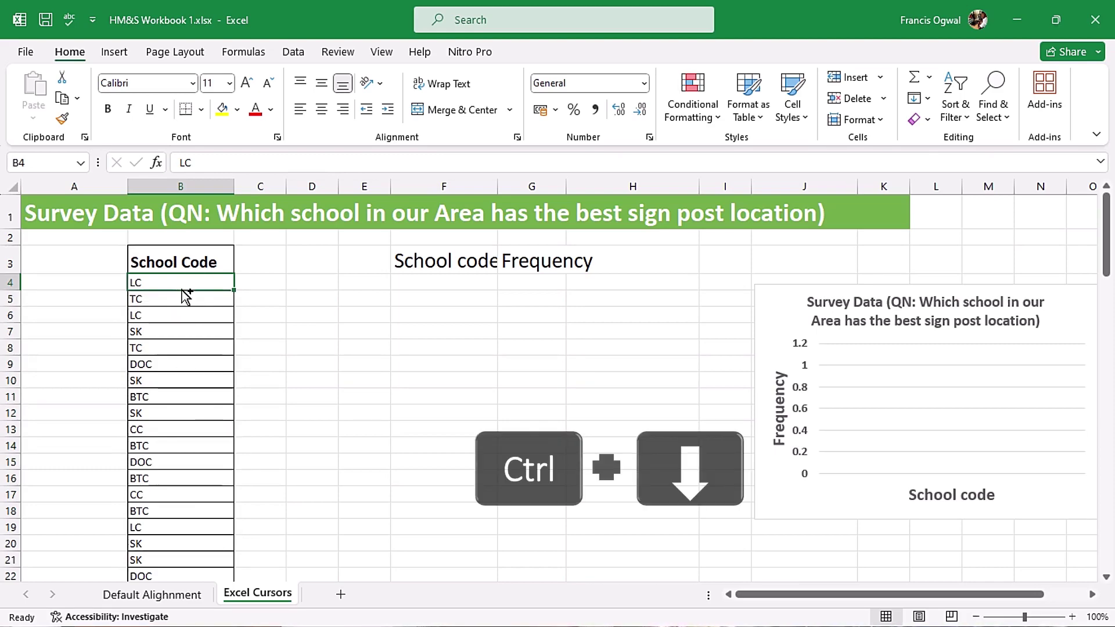
{"action": "key", "text": "ctrl+Down"}
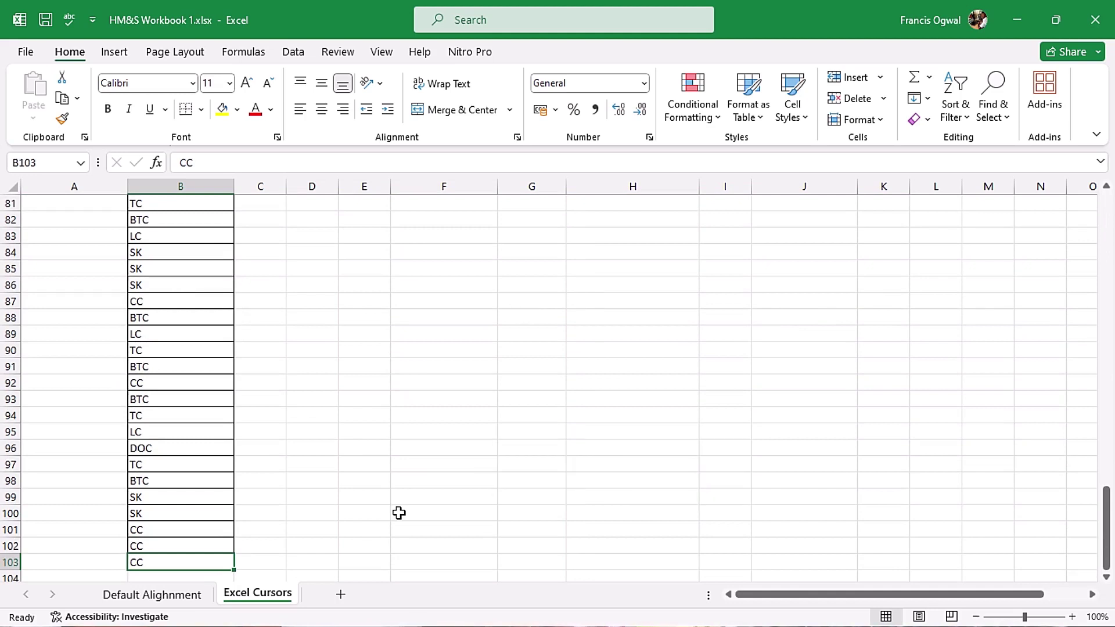
{"action": "key", "text": "ctrl+Up"}
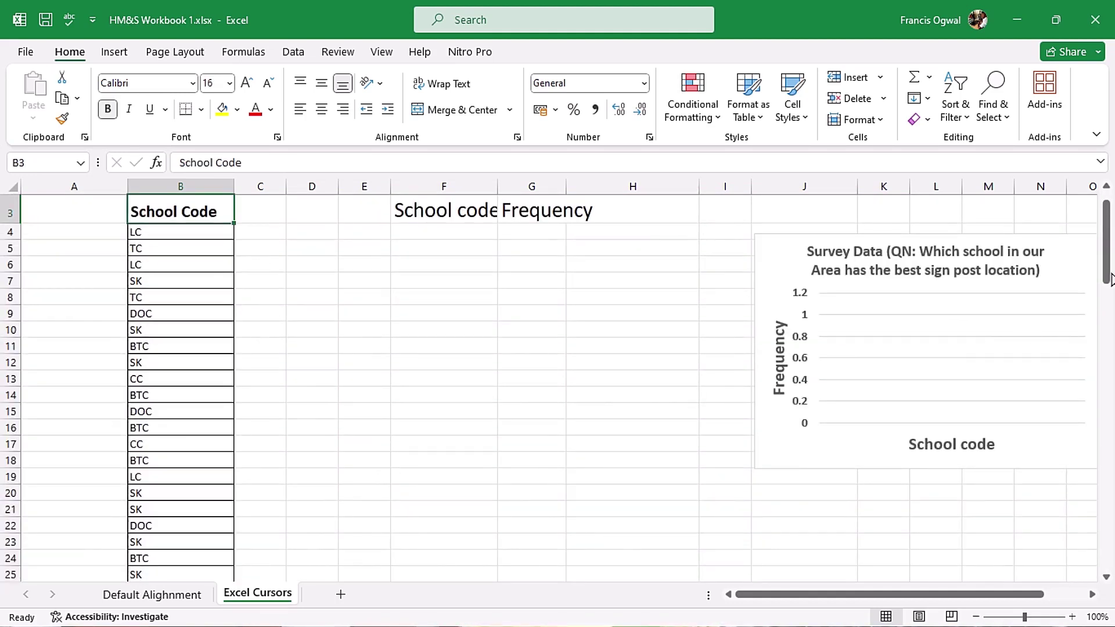
{"action": "scroll", "coordinate": [258, 287], "scroll_direction": "up", "scroll_amount": 1}
{"action": "left_click", "coordinate": [256, 303]}
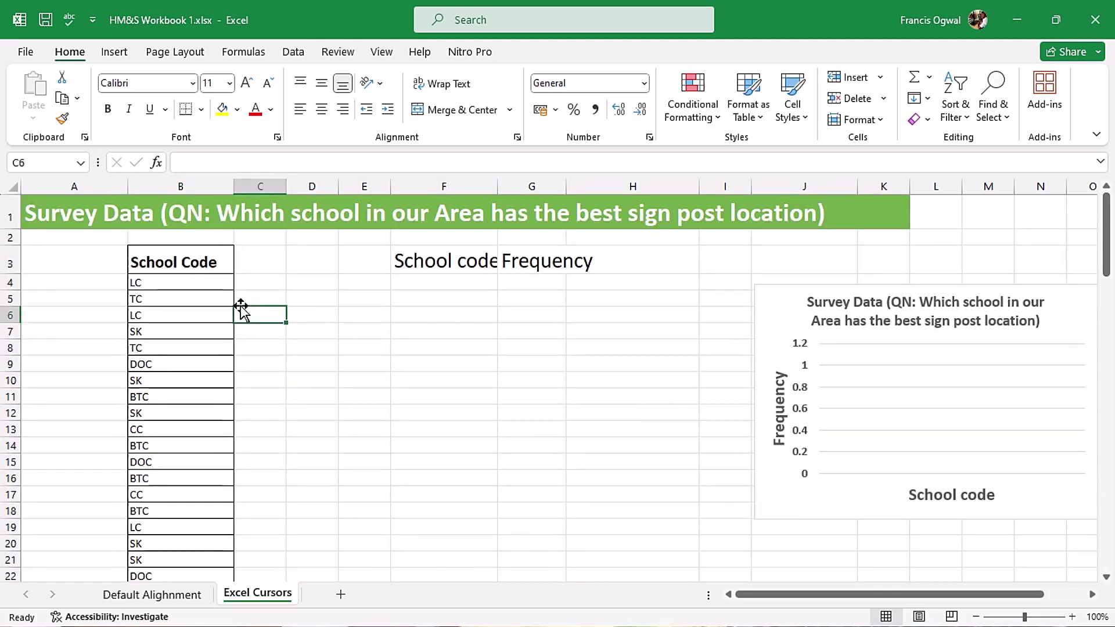
{"action": "left_click", "coordinate": [167, 284]}
{"action": "left_click_drag", "start_coordinate": [167, 284], "coordinate": [175, 432]}
{"action": "left_click", "coordinate": [297, 289]}
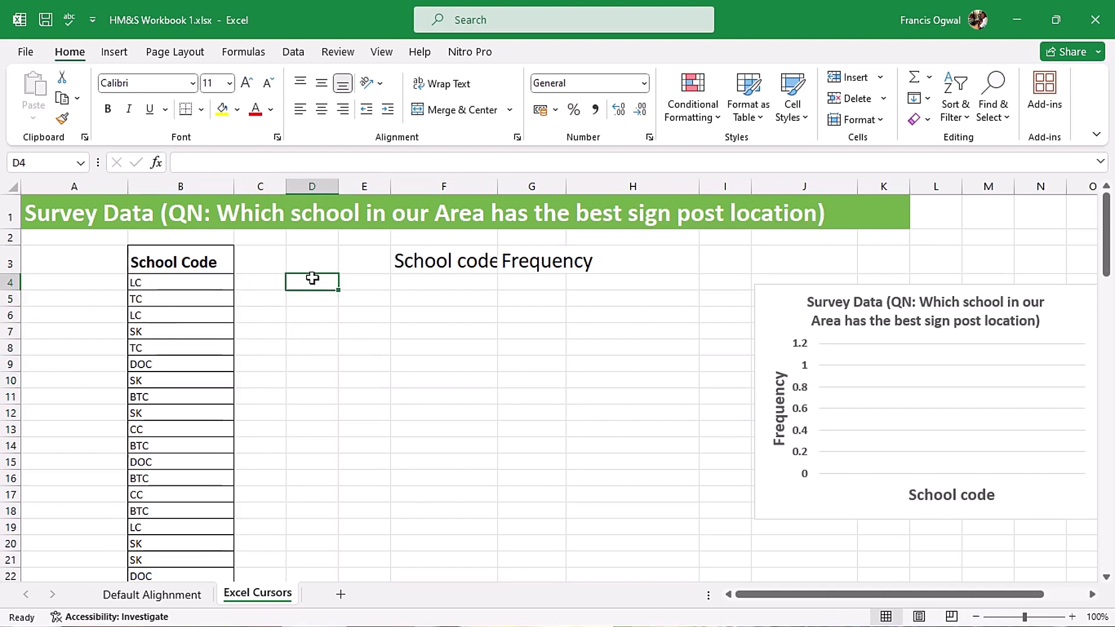
{"action": "left_click", "coordinate": [283, 299]}
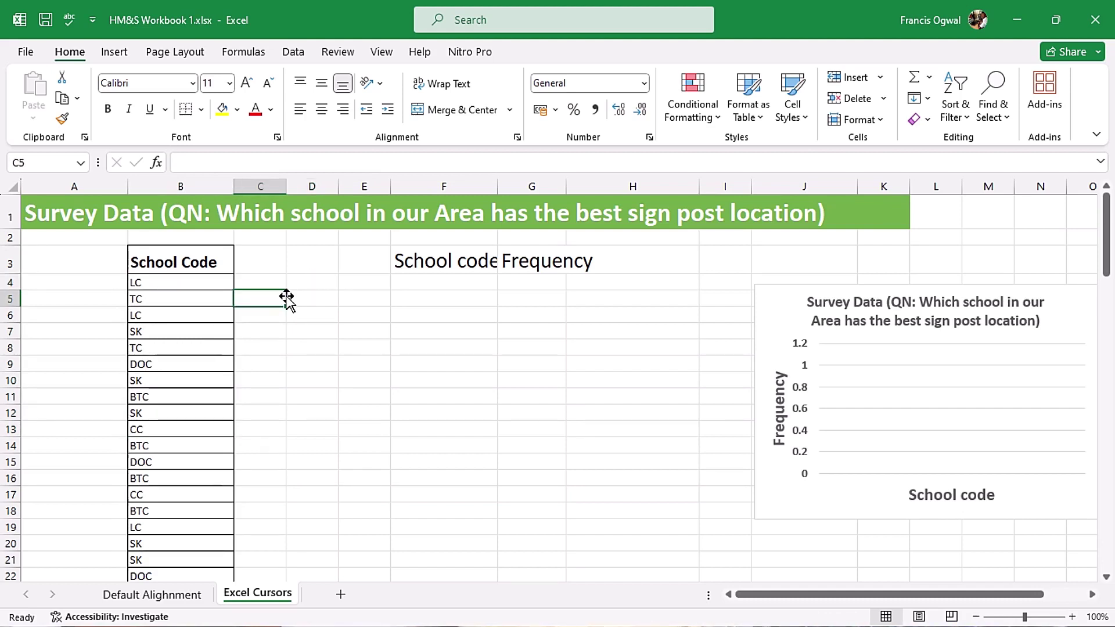
{"action": "left_click", "coordinate": [290, 311]}
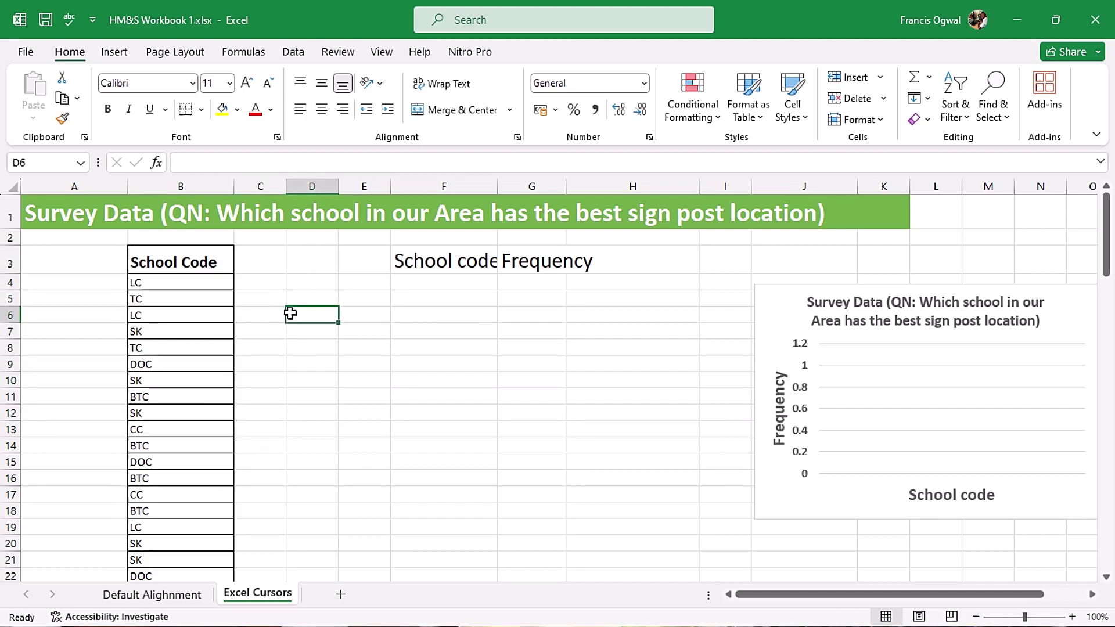
{"action": "left_click", "coordinate": [422, 268]}
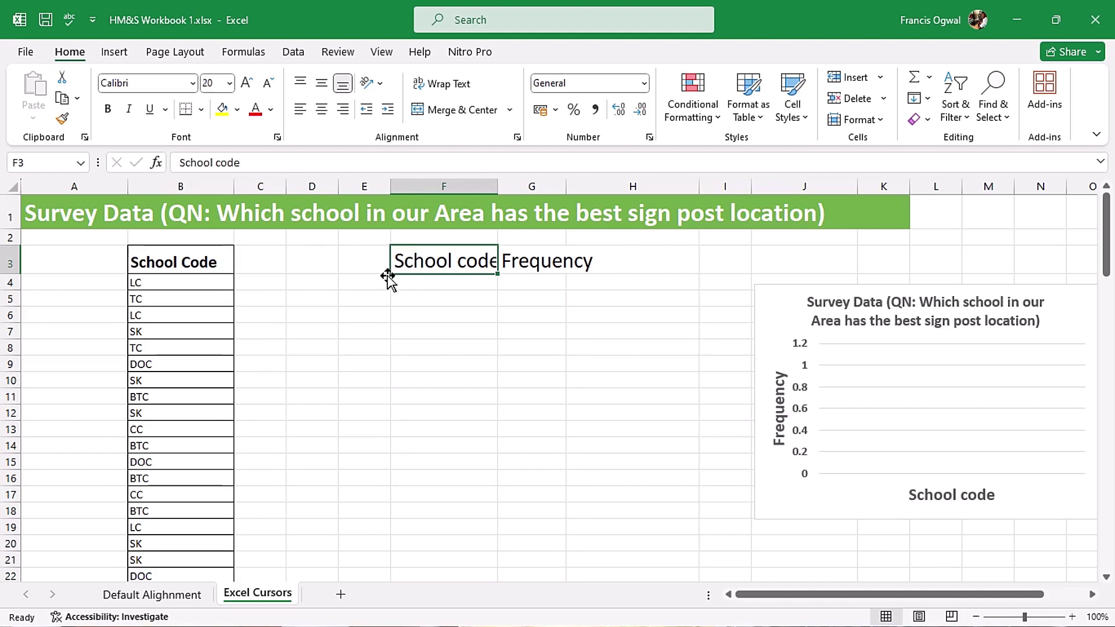
{"action": "left_click", "coordinate": [553, 260]}
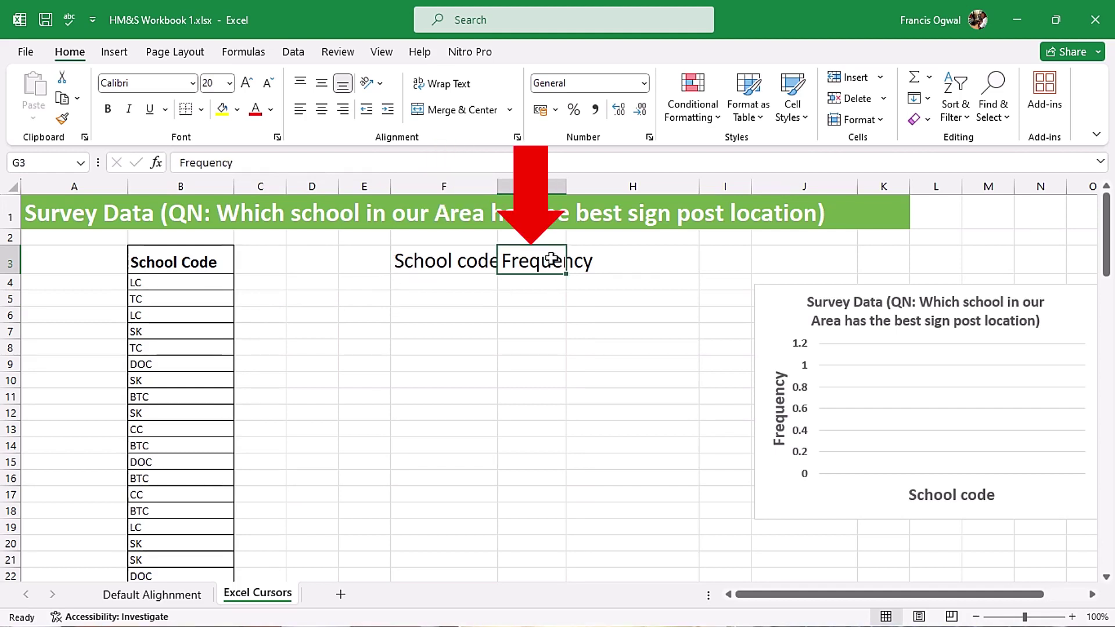
Step: List the distinct school codes from F4 downward with a UNIQUE formula over the range B4:B103
{"action": "left_click", "coordinate": [432, 281]}
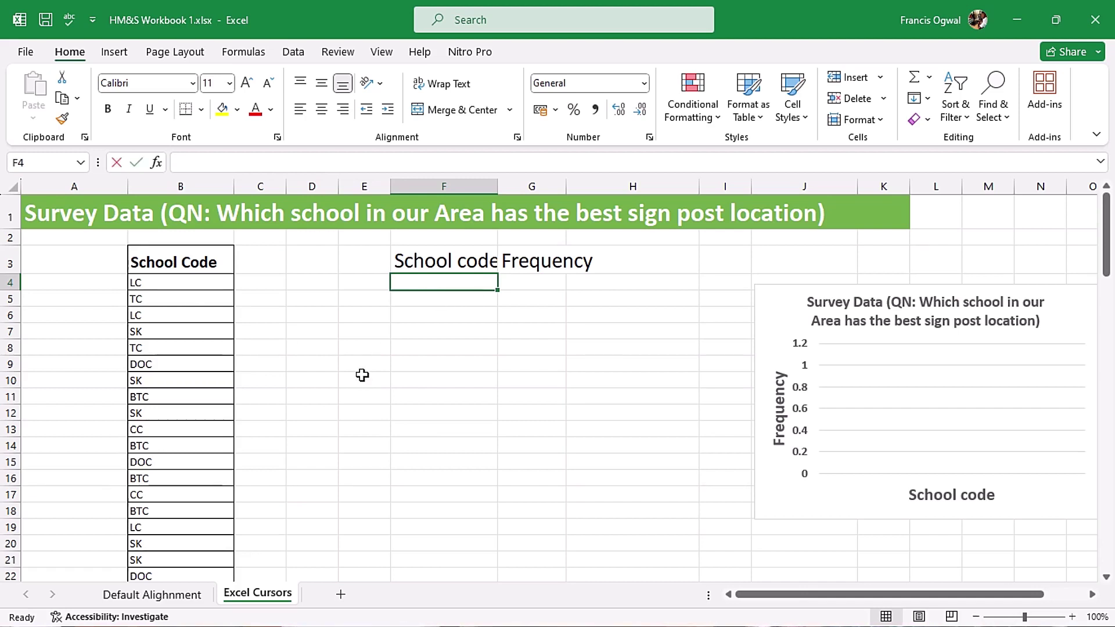
{"action": "type", "text": "="}
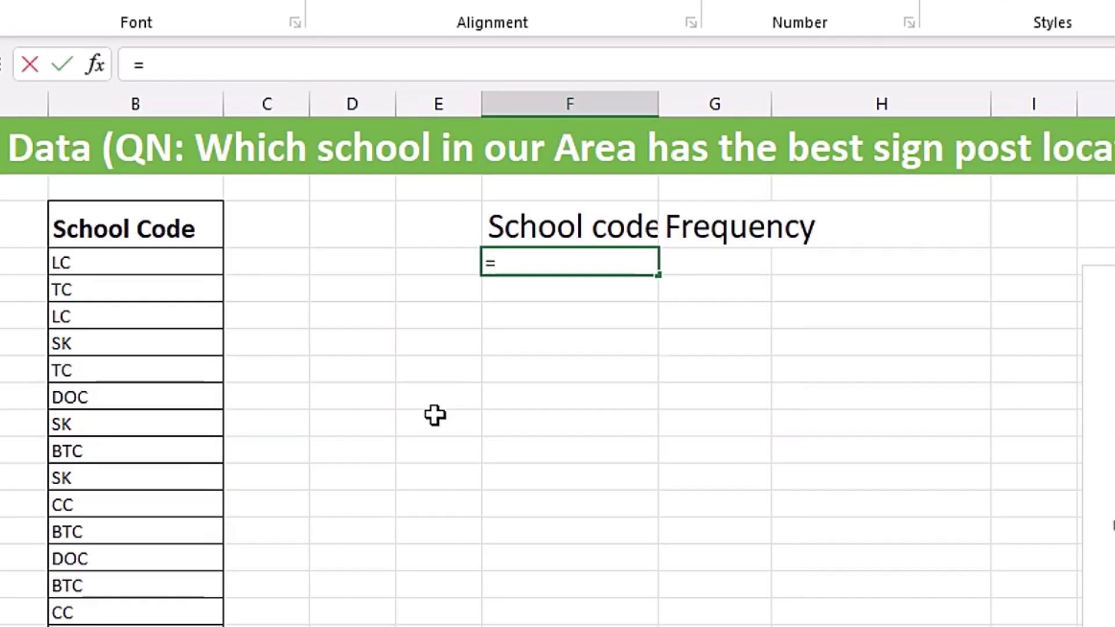
{"action": "type", "text": "u"}
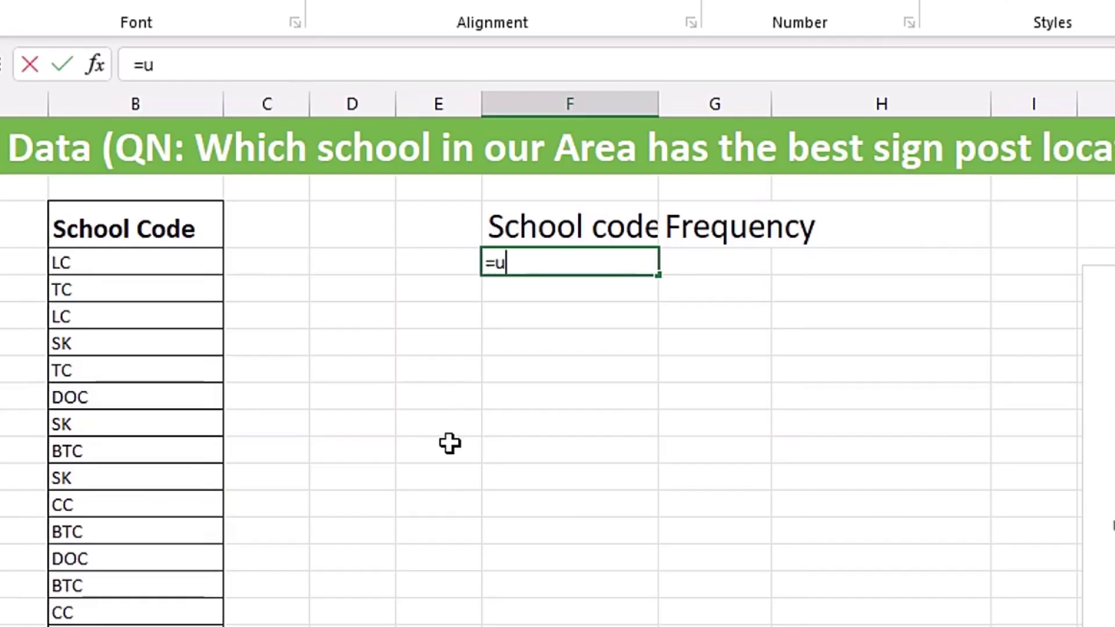
{"action": "type", "text": "niq"}
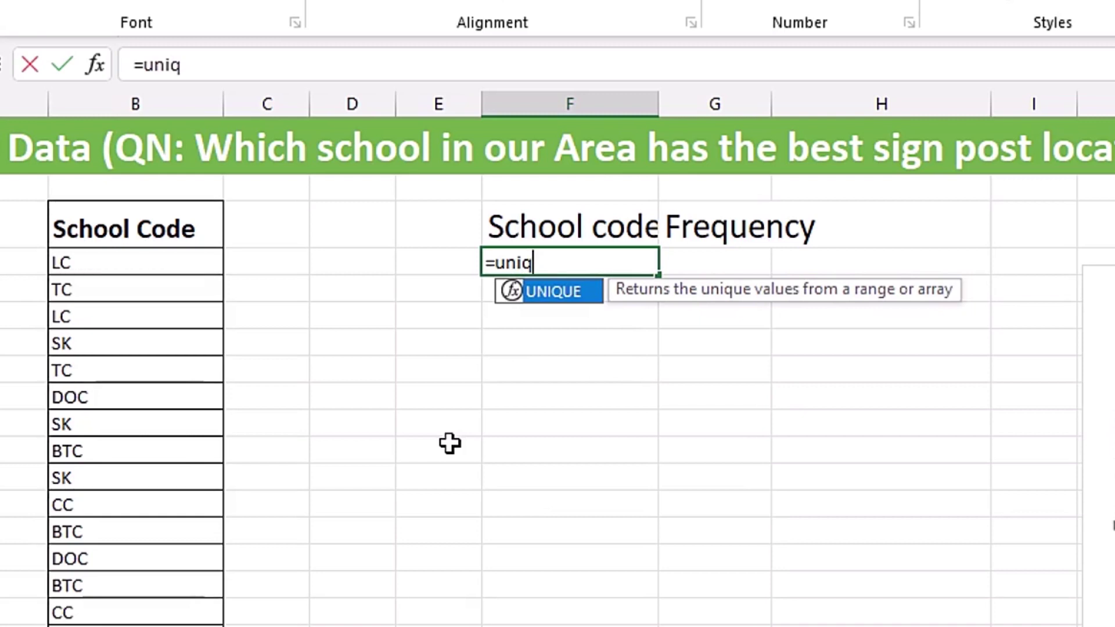
{"action": "key", "text": "Tab"}
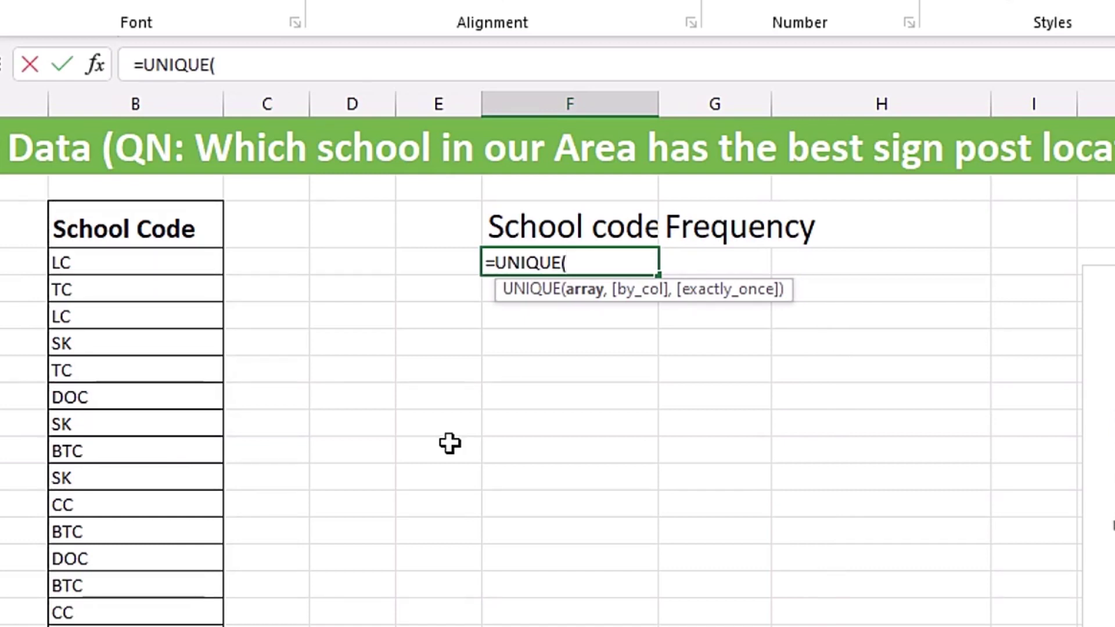
{"action": "key", "text": "Left"}
{"action": "key", "text": "Left"}
{"action": "key", "text": "Left"}
{"action": "key", "text": "Left"}
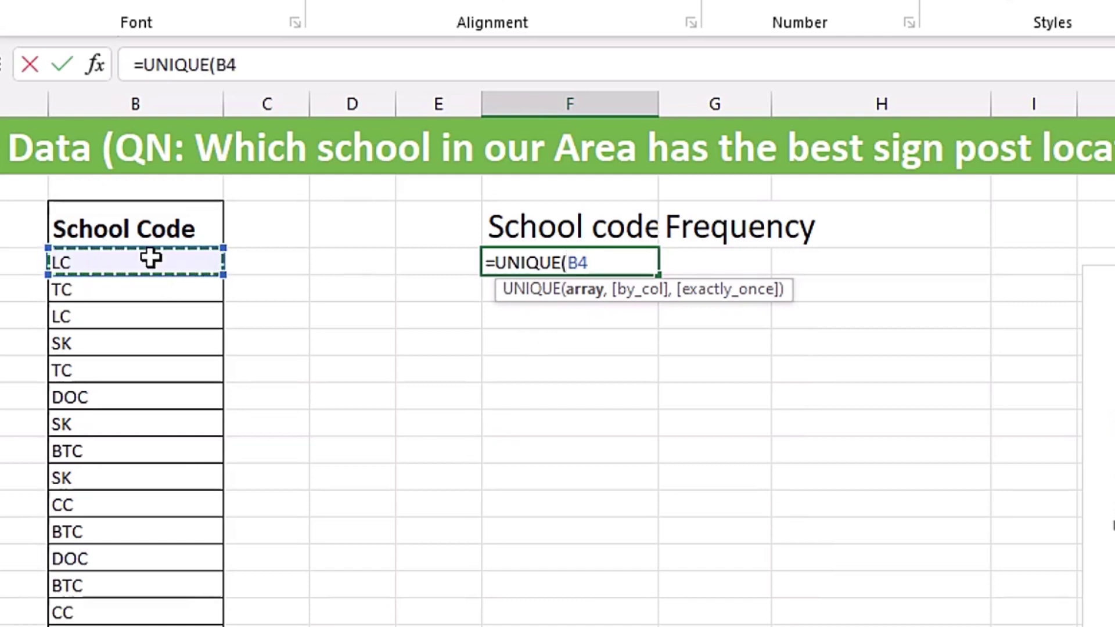
{"action": "key", "text": "ctrl+shift+Down"}
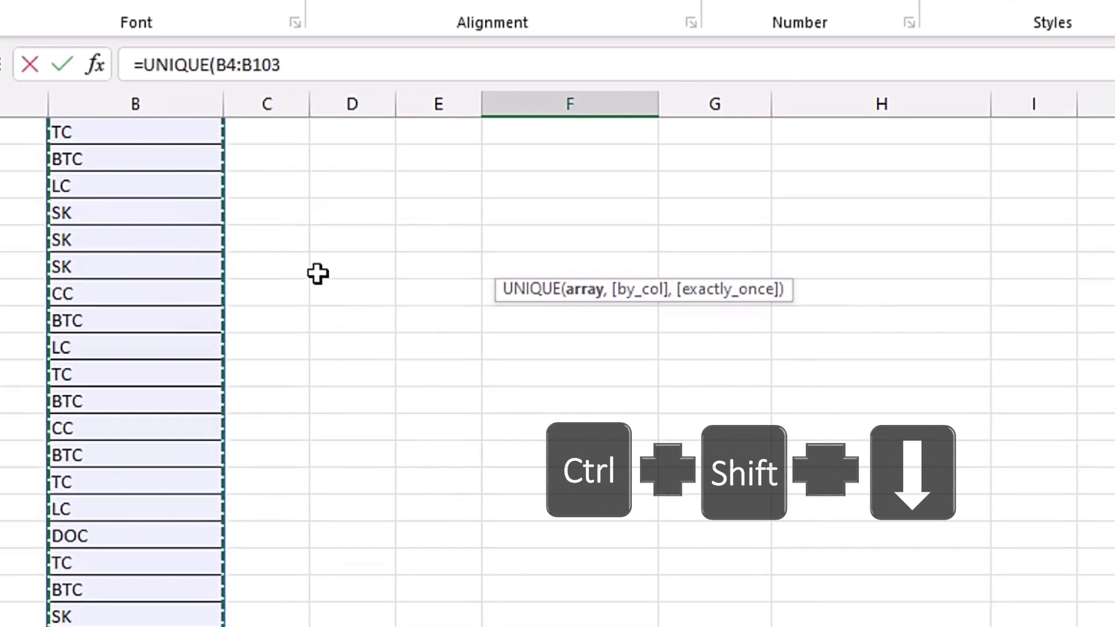
{"action": "key", "text": "ctrl+BackSpace"}
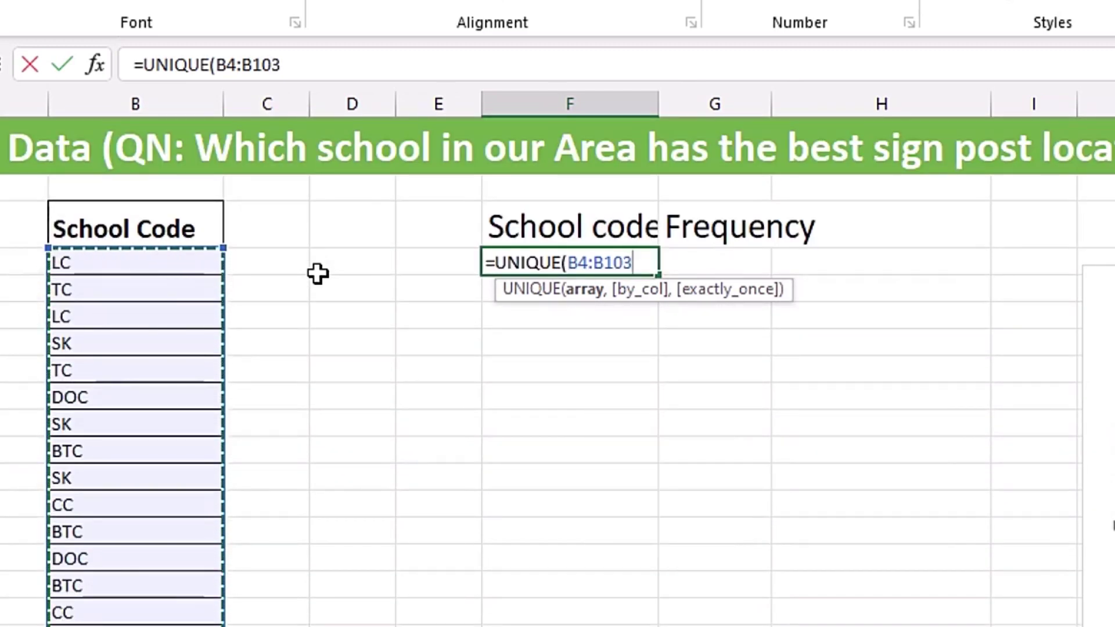
{"action": "key", "text": "Return"}
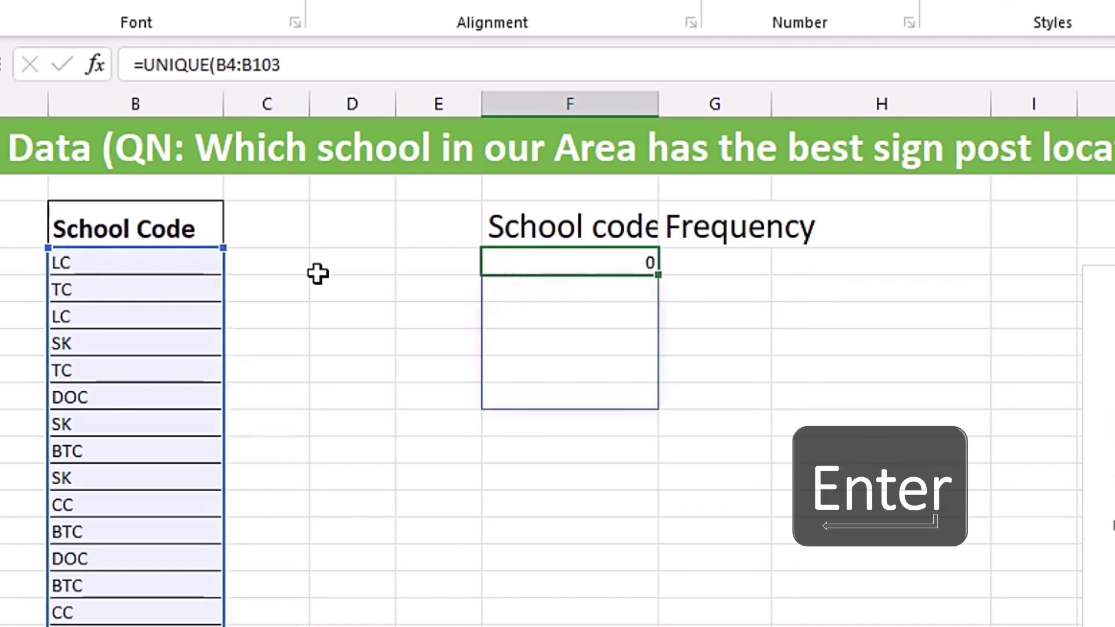
{"action": "left_click", "coordinate": [436, 285]}
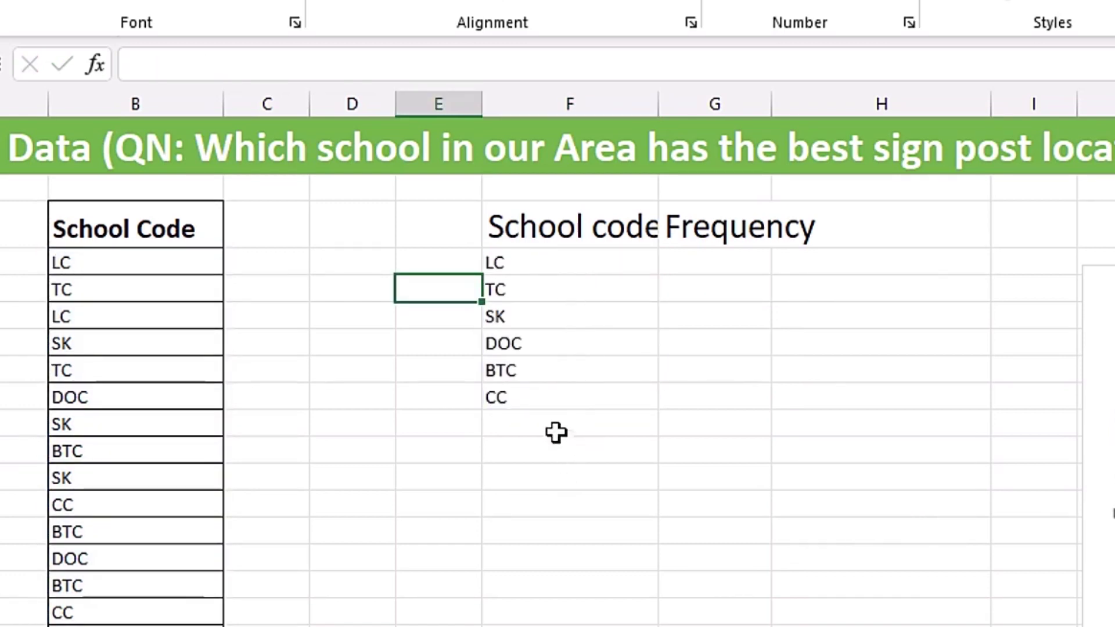
Step: Count each school code's responses with =COUNTIFS($B$4:$B$103,F4) in G4 and fill the formula down to G9
{"action": "left_click", "coordinate": [721, 272]}
{"action": "type", "text": "=coun"}
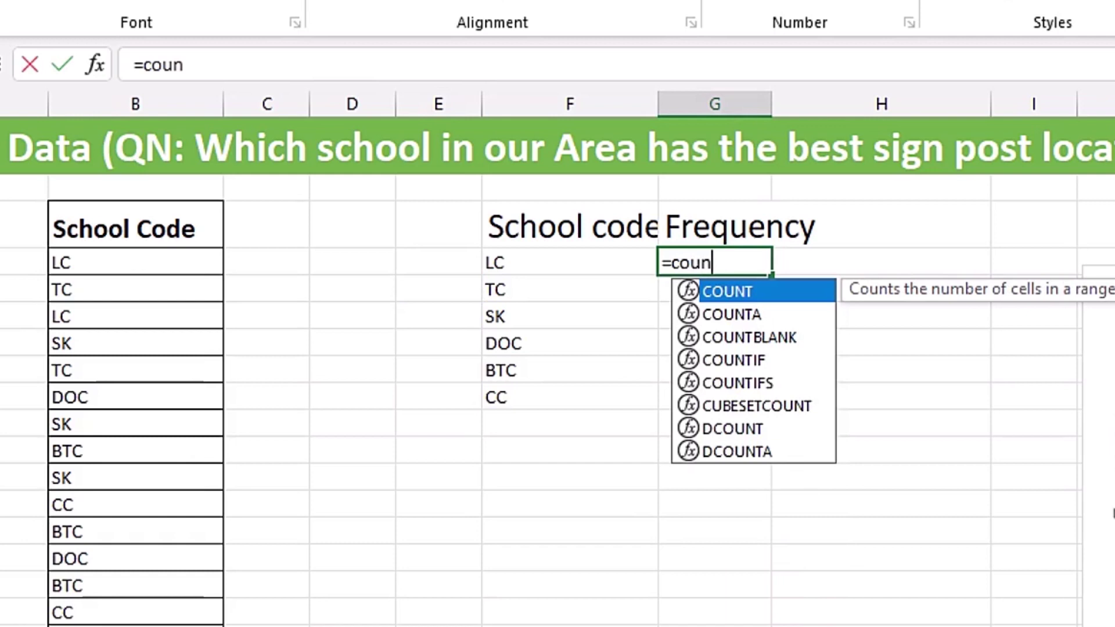
{"action": "type", "text": "tif"}
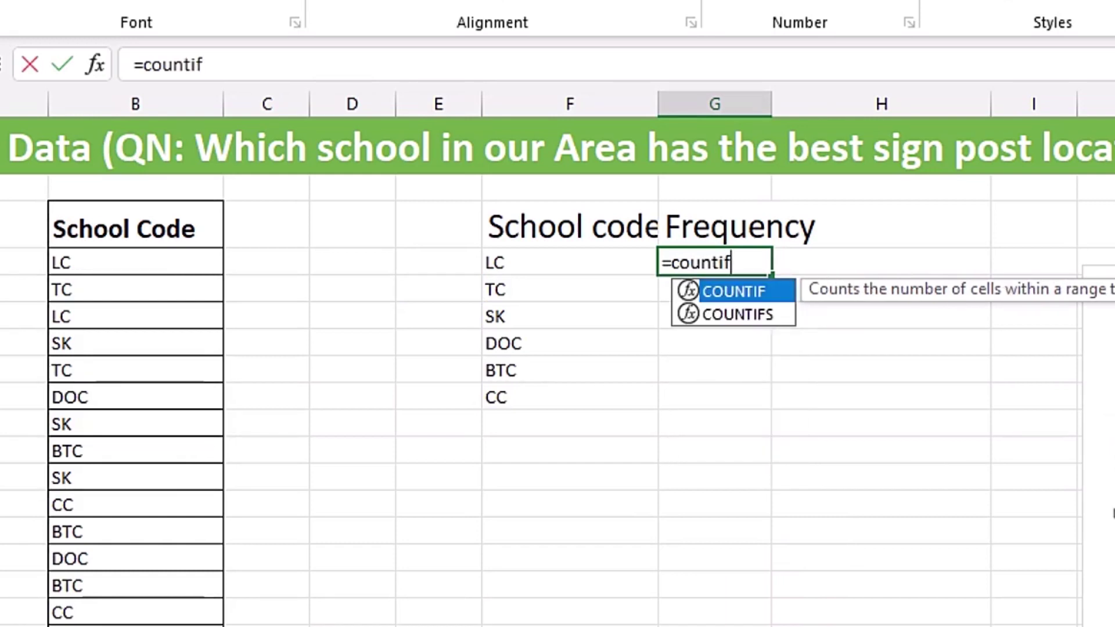
{"action": "key", "text": "Down"}
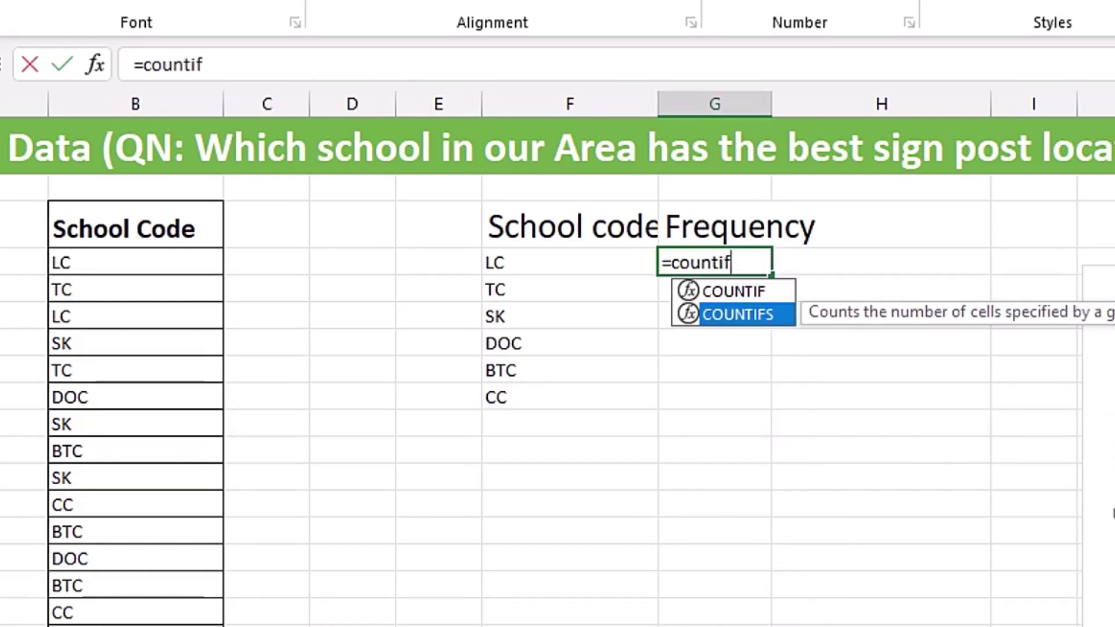
{"action": "key", "text": "Tab"}
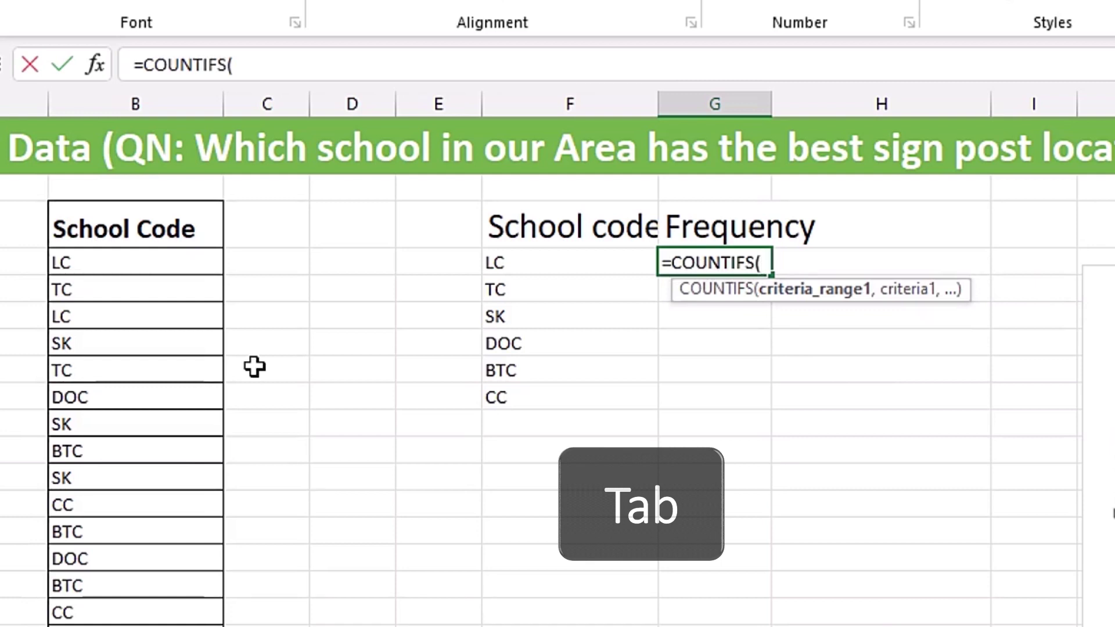
{"action": "left_click", "coordinate": [161, 259]}
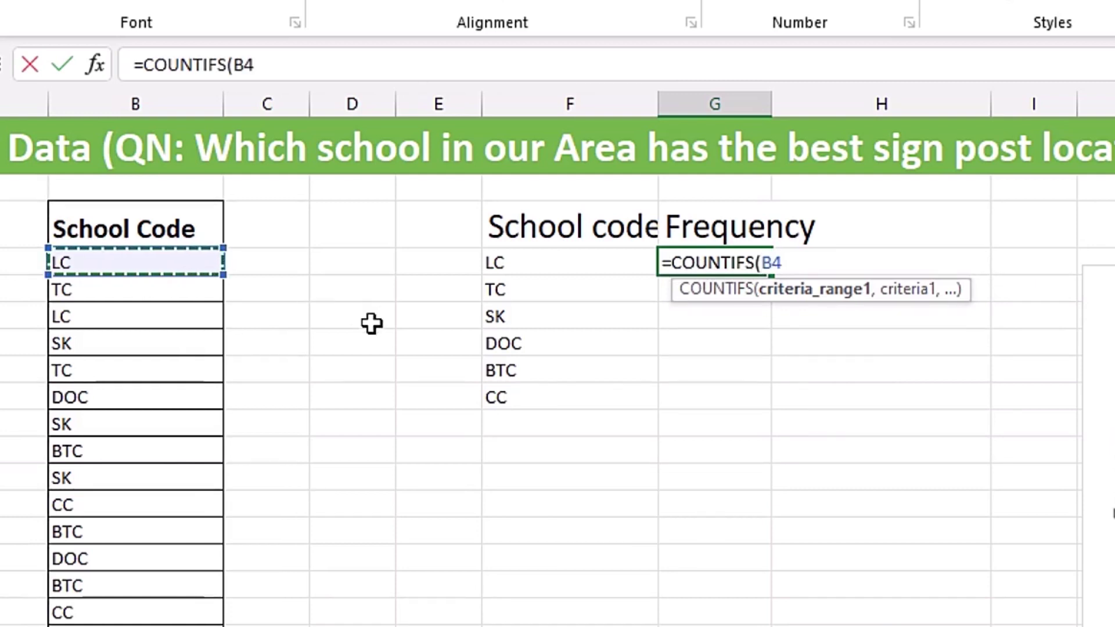
{"action": "key", "text": "ctrl+shift+Down"}
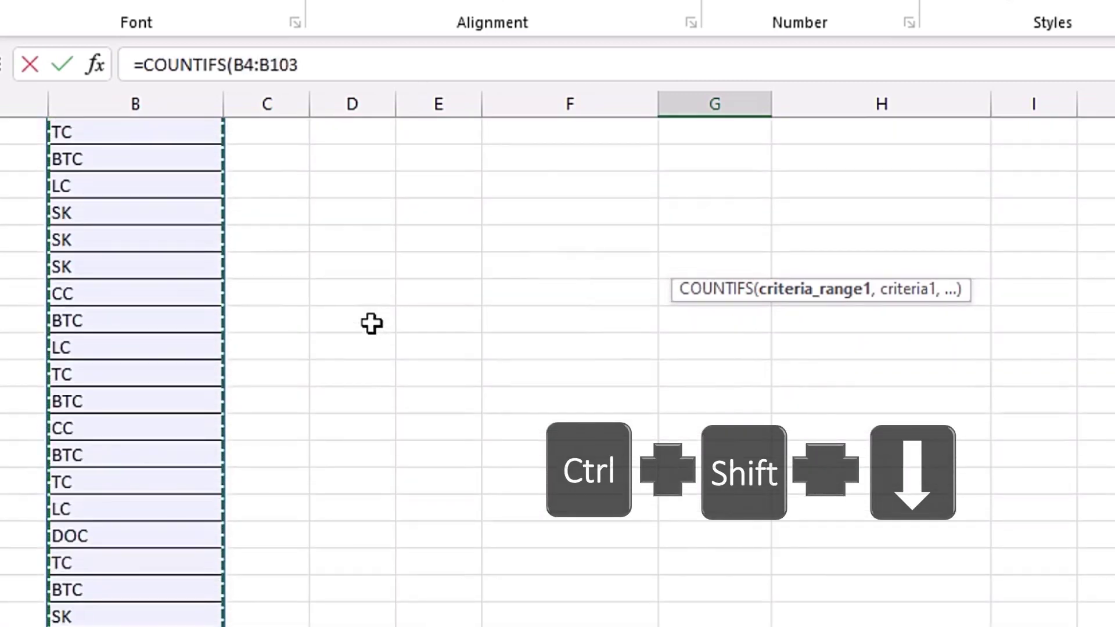
{"action": "key", "text": "F4"}
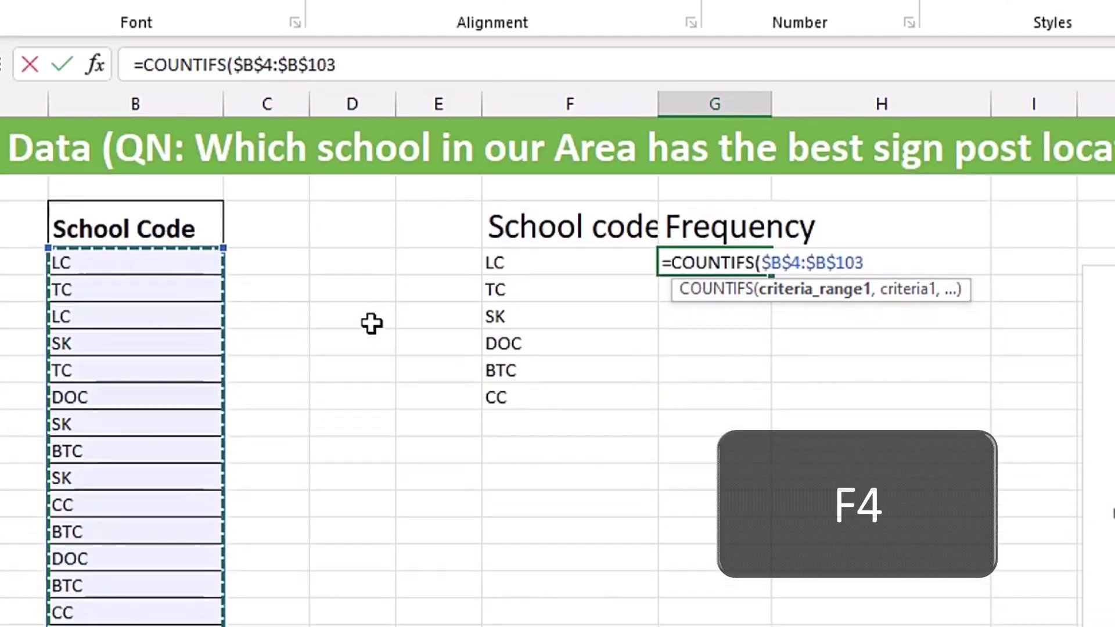
{"action": "type", "text": "."}
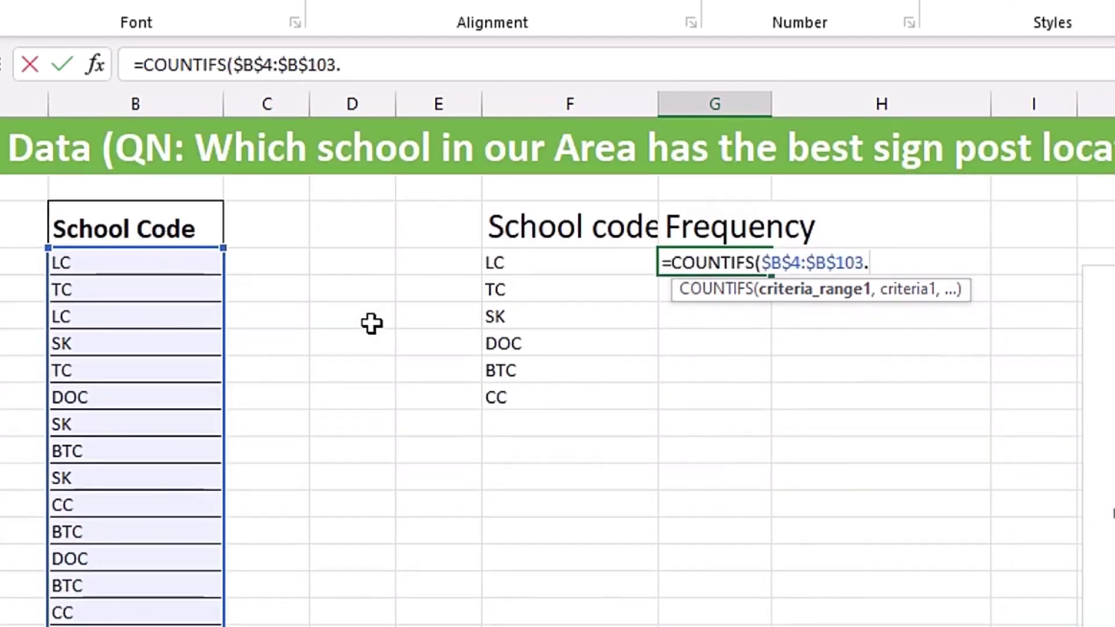
{"action": "key", "text": "BackSpace"}
{"action": "type", "text": ","}
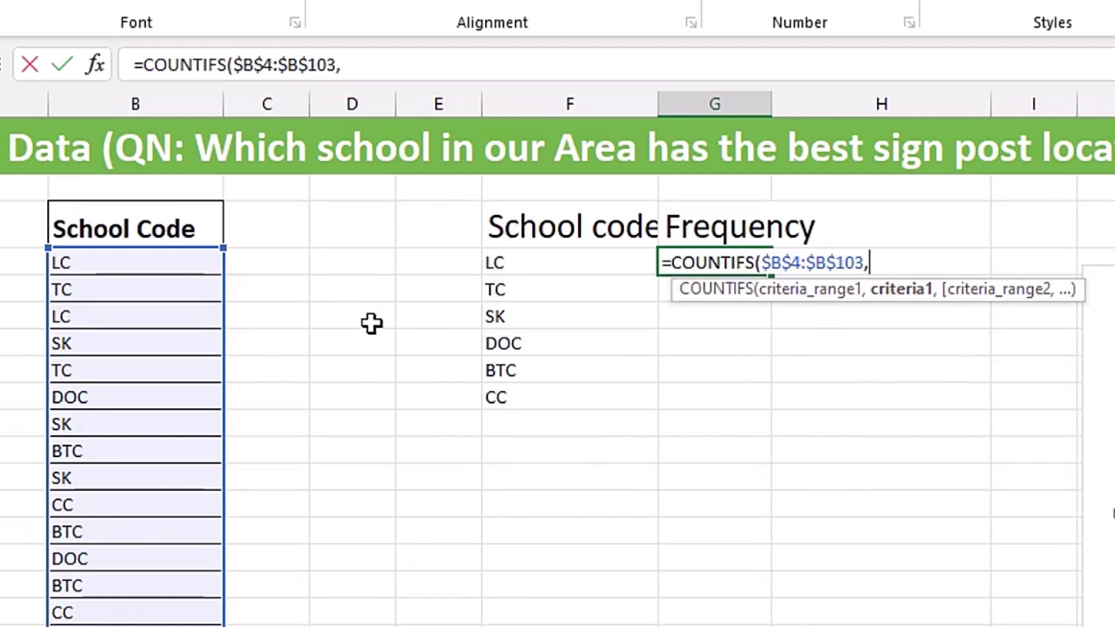
{"action": "left_click", "coordinate": [530, 261]}
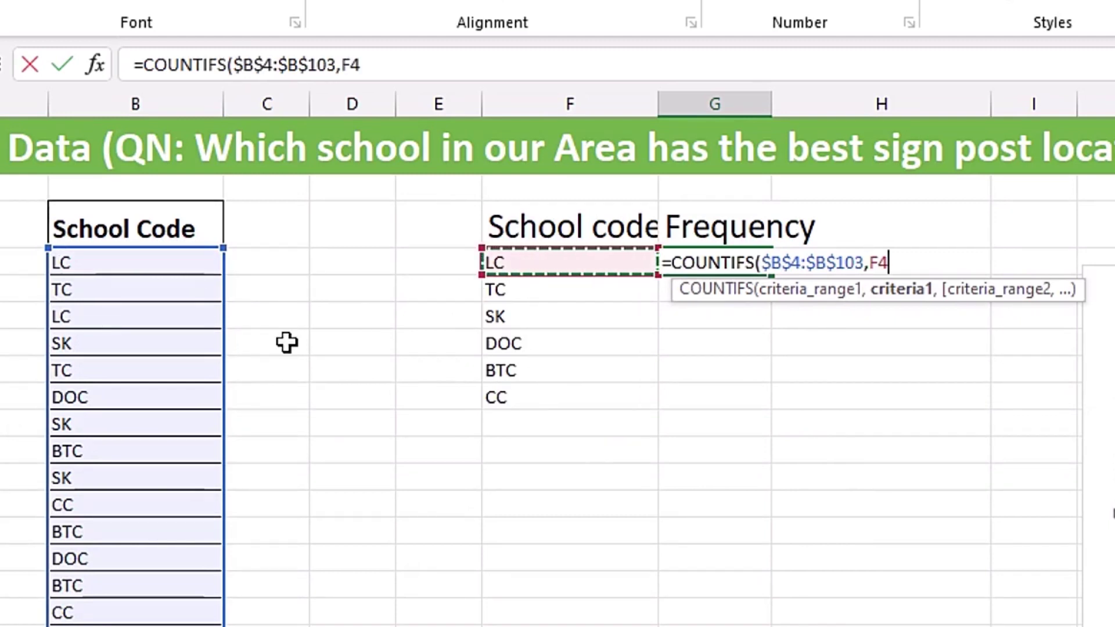
{"action": "key", "text": "ctrl+Return"}
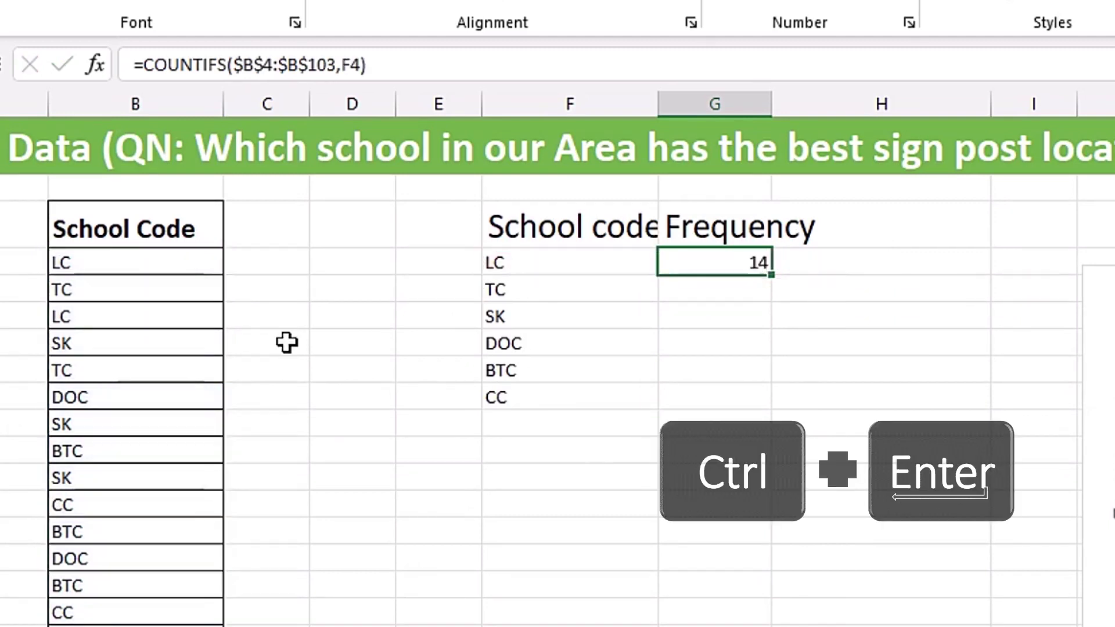
{"action": "left_click_drag", "start_coordinate": [771, 276], "coordinate": [768, 422]}
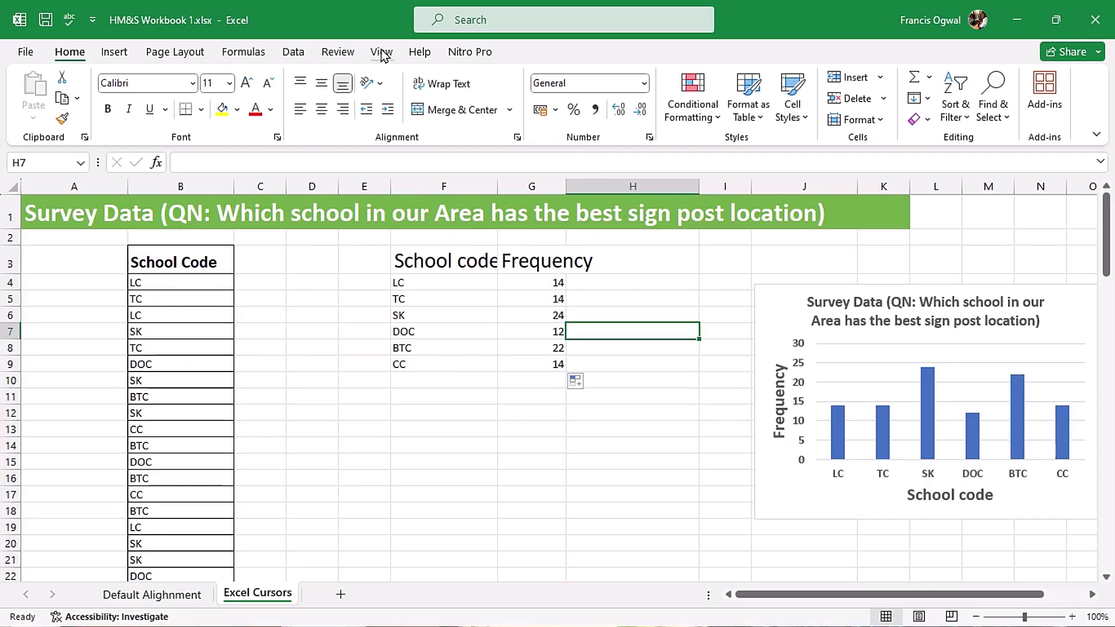
{"action": "left_click", "coordinate": [402, 13]}
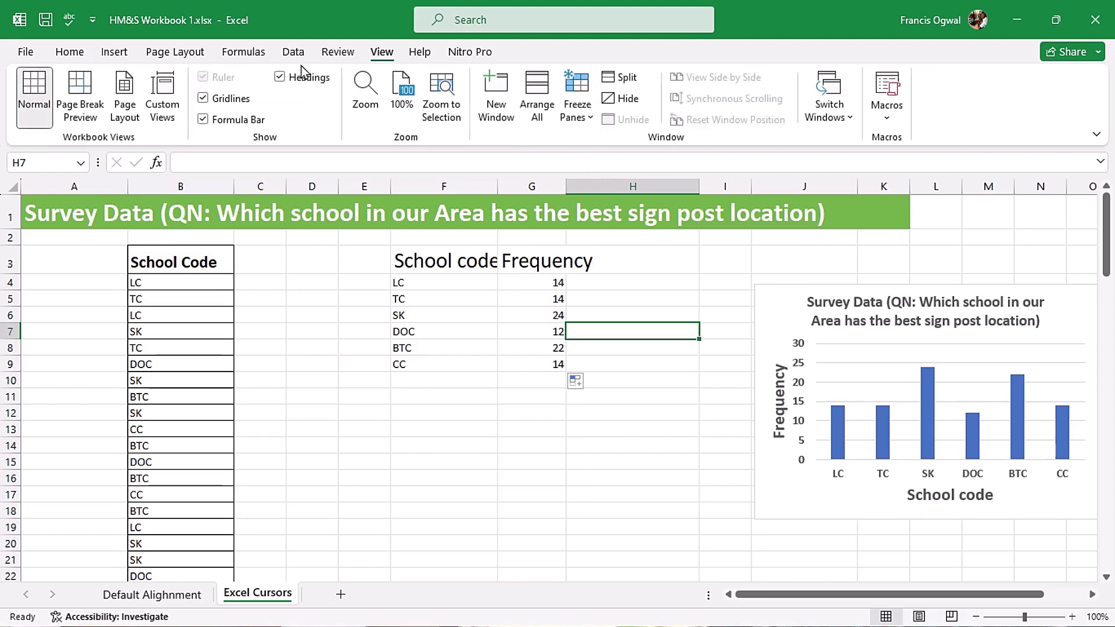
{"action": "left_click", "coordinate": [173, 53]}
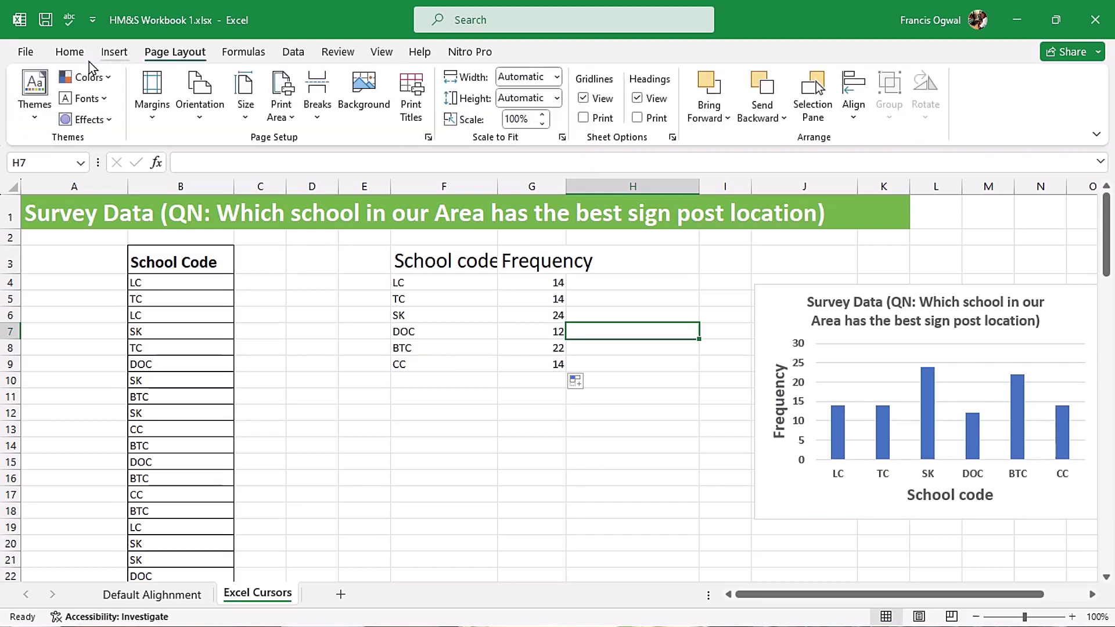
{"action": "left_click", "coordinate": [113, 55]}
{"action": "left_click", "coordinate": [71, 53]}
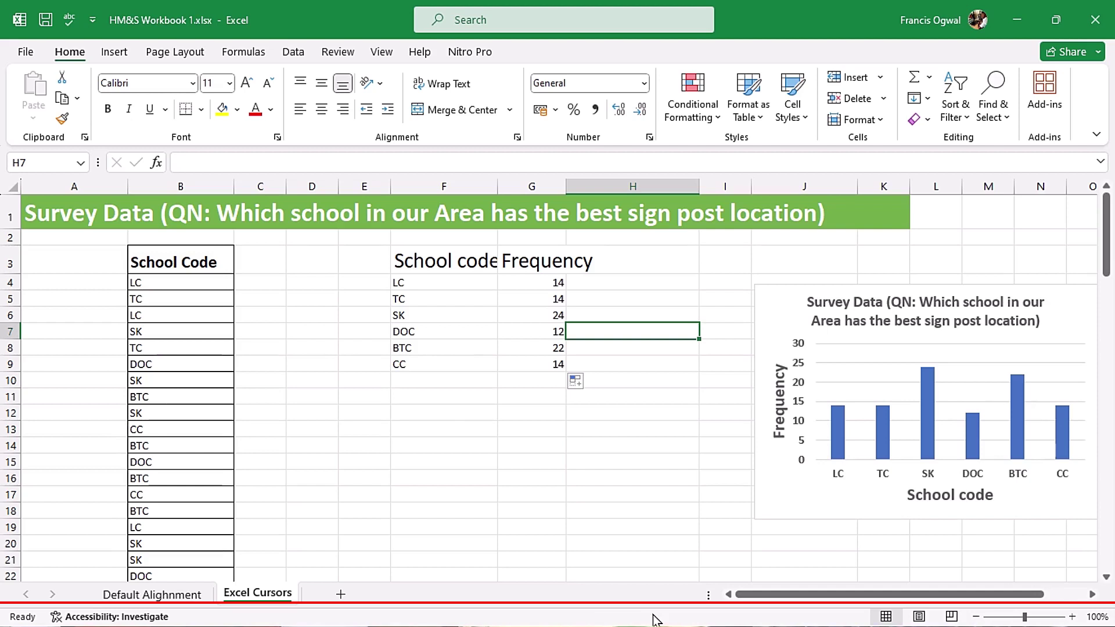
Step: Examine the status bar customization options and the number format, font name and font size settings of cell H7
{"action": "right_click", "coordinate": [603, 619]}
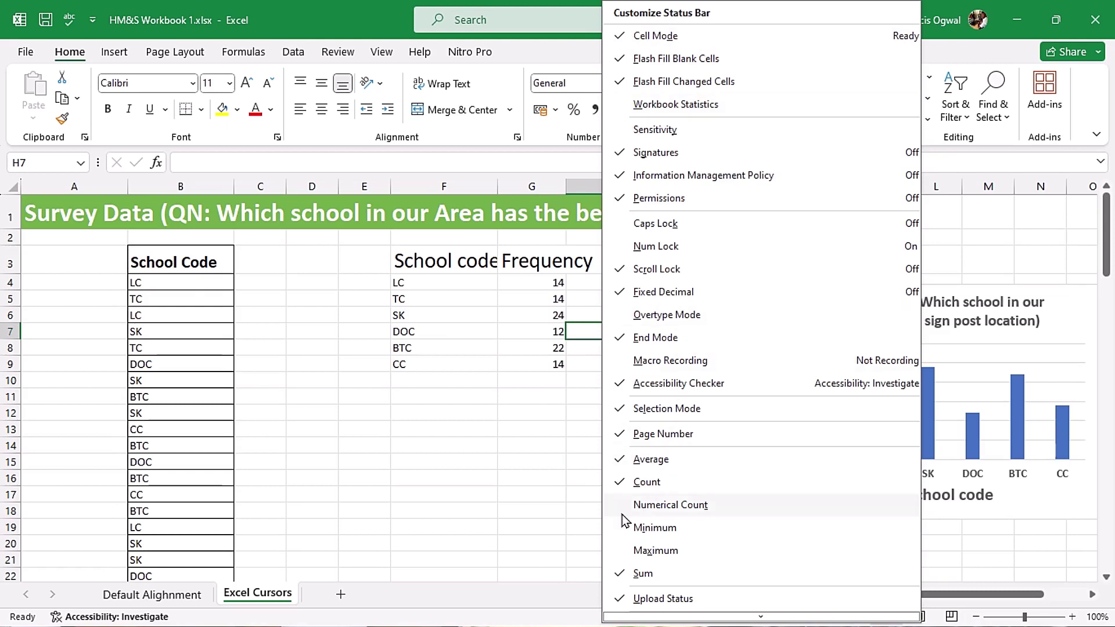
{"action": "left_click", "coordinate": [574, 615]}
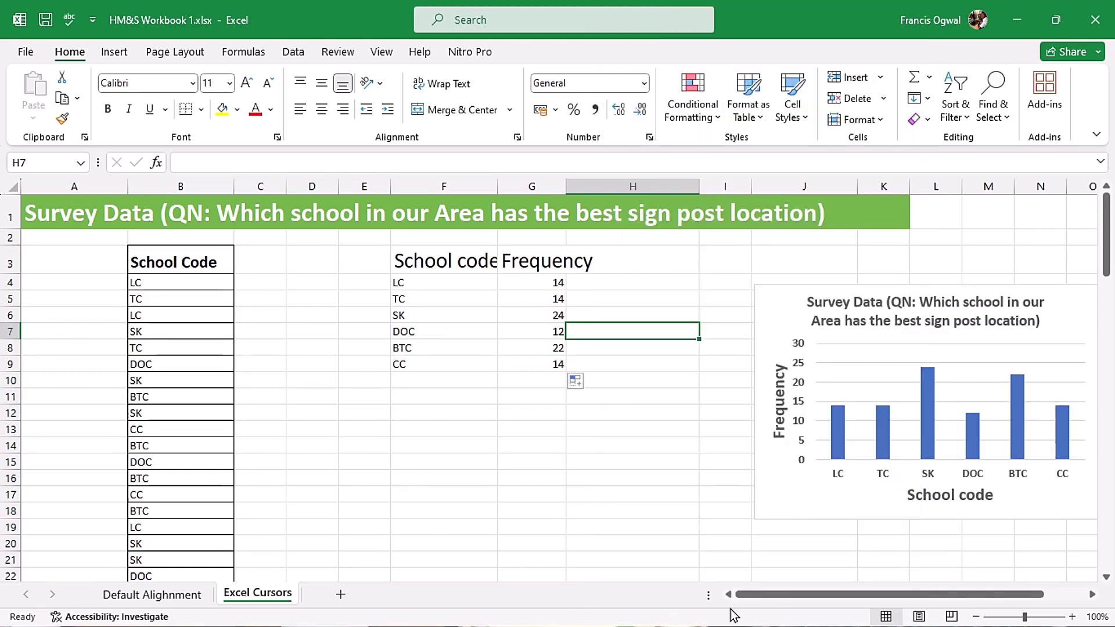
{"action": "left_click_drag", "start_coordinate": [799, 594], "coordinate": [771, 595]}
{"action": "mouse_move", "coordinate": [1101, 223]}
{"action": "left_mouse_down"}
{"action": "mouse_move", "coordinate": [1106, 453]}
{"action": "mouse_move", "coordinate": [1110, 218]}
{"action": "left_mouse_up"}
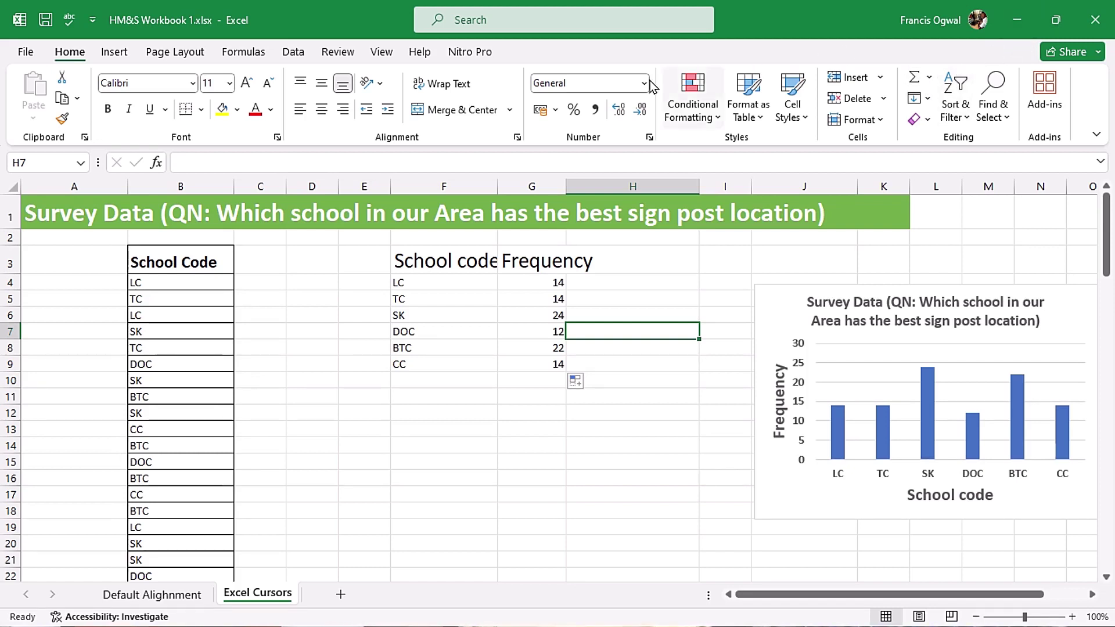
{"action": "left_click", "coordinate": [580, 83]}
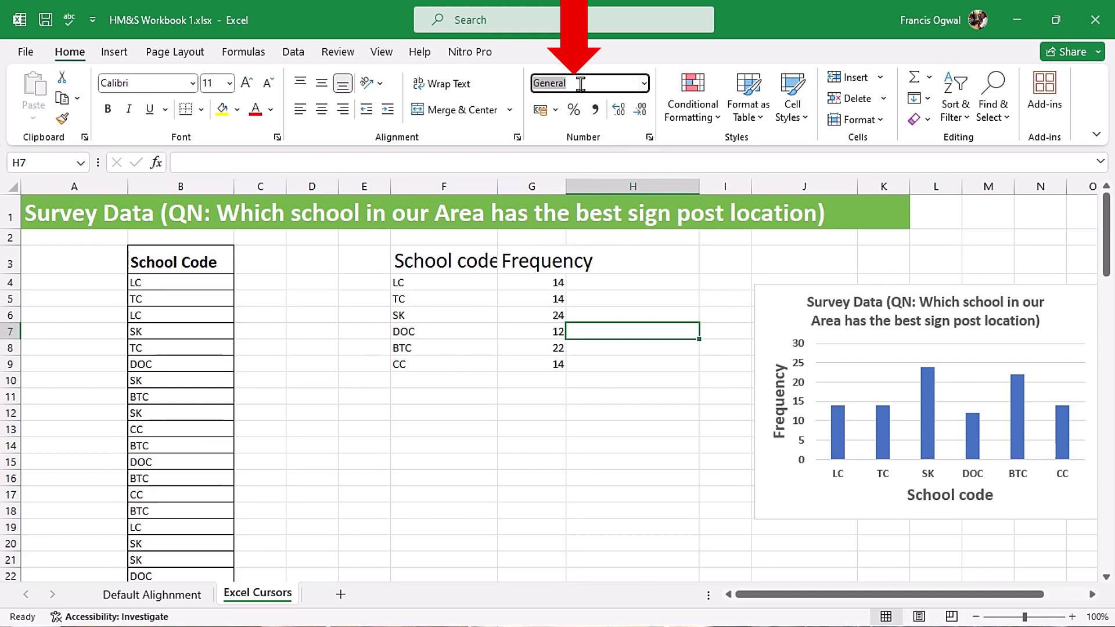
{"action": "key", "text": "Escape"}
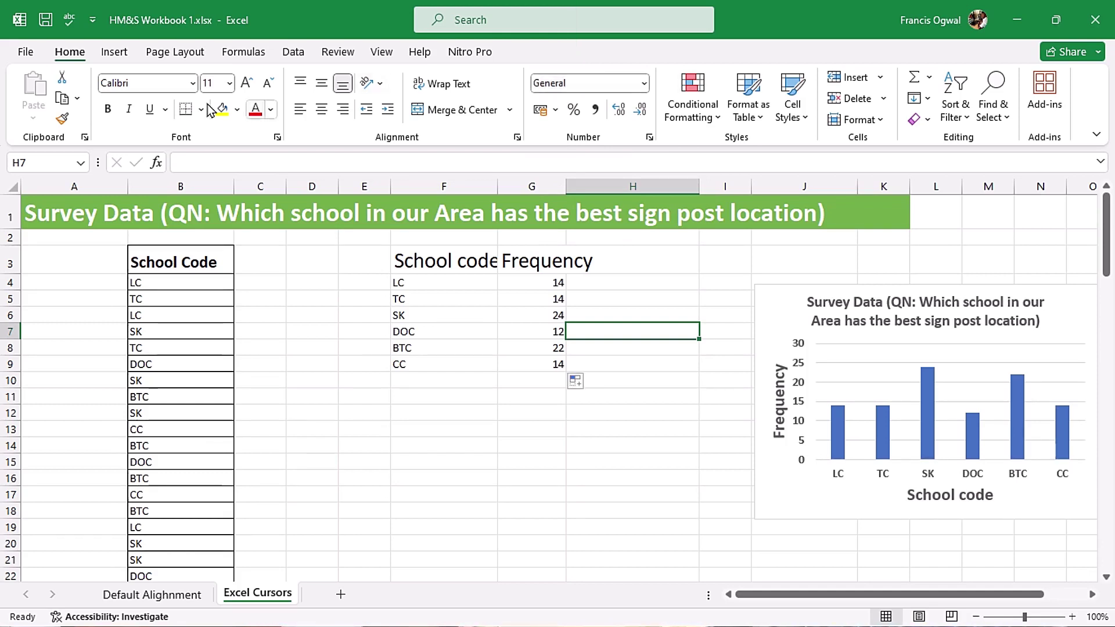
{"action": "left_click", "coordinate": [149, 83]}
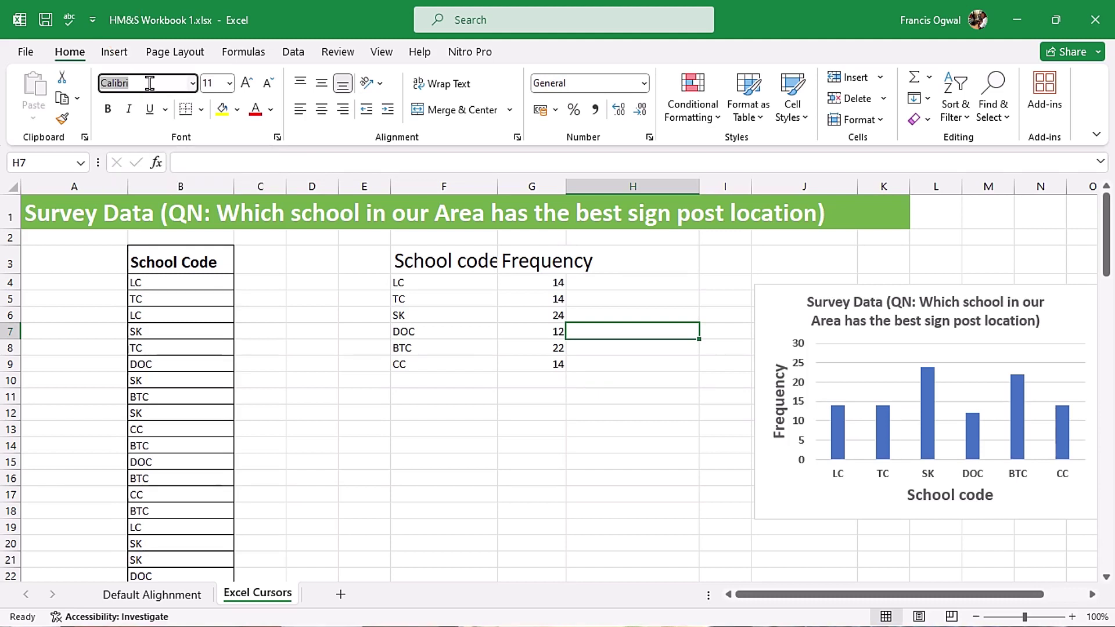
{"action": "left_click", "coordinate": [216, 83]}
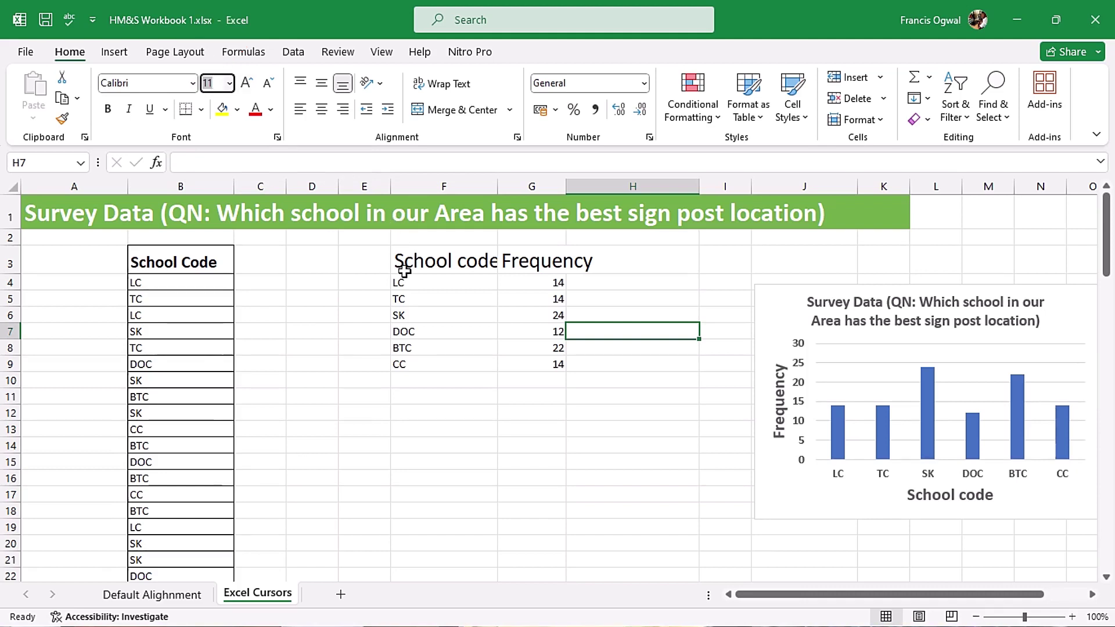
Step: Insert a space between the two letters of the code in B4, remove it again and keep the cell as LC
{"action": "left_click", "coordinate": [160, 284]}
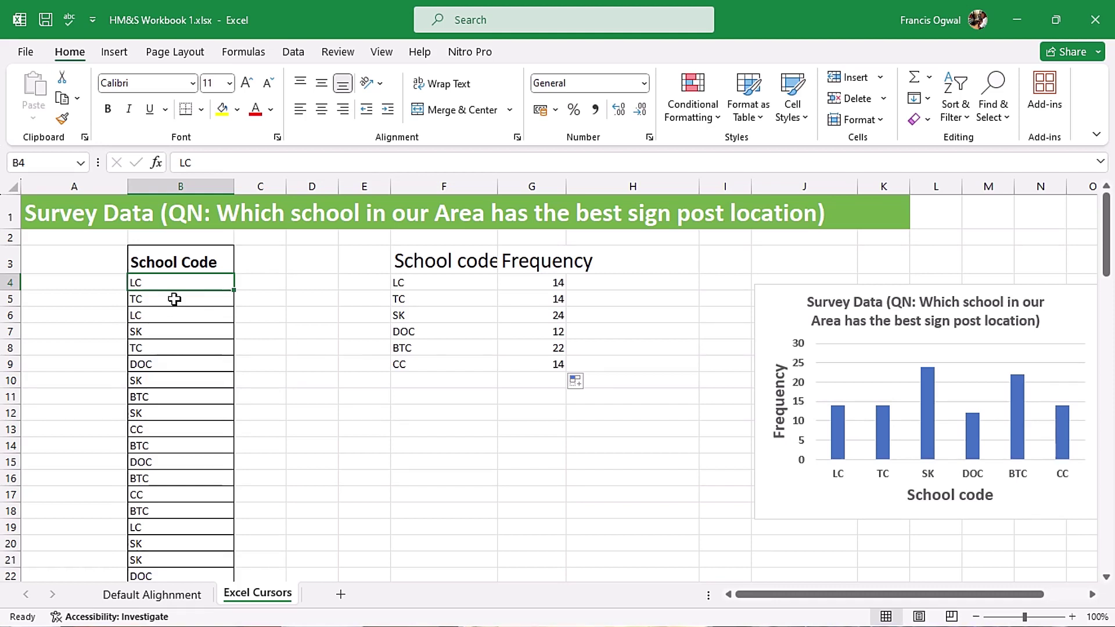
{"action": "double_click", "coordinate": [154, 281]}
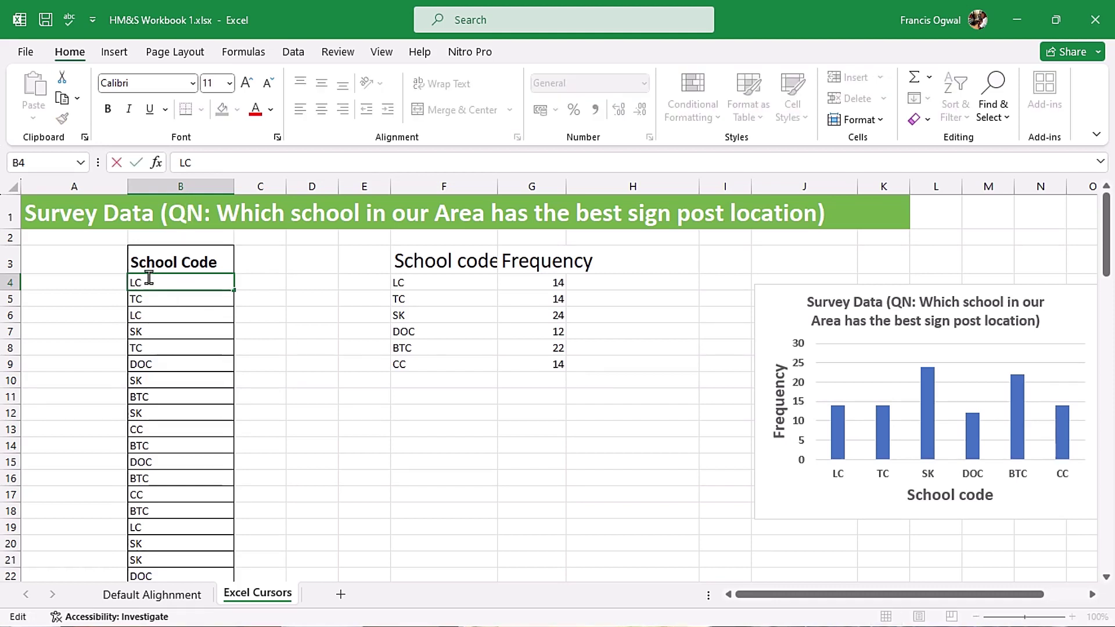
{"action": "left_click", "coordinate": [135, 283]}
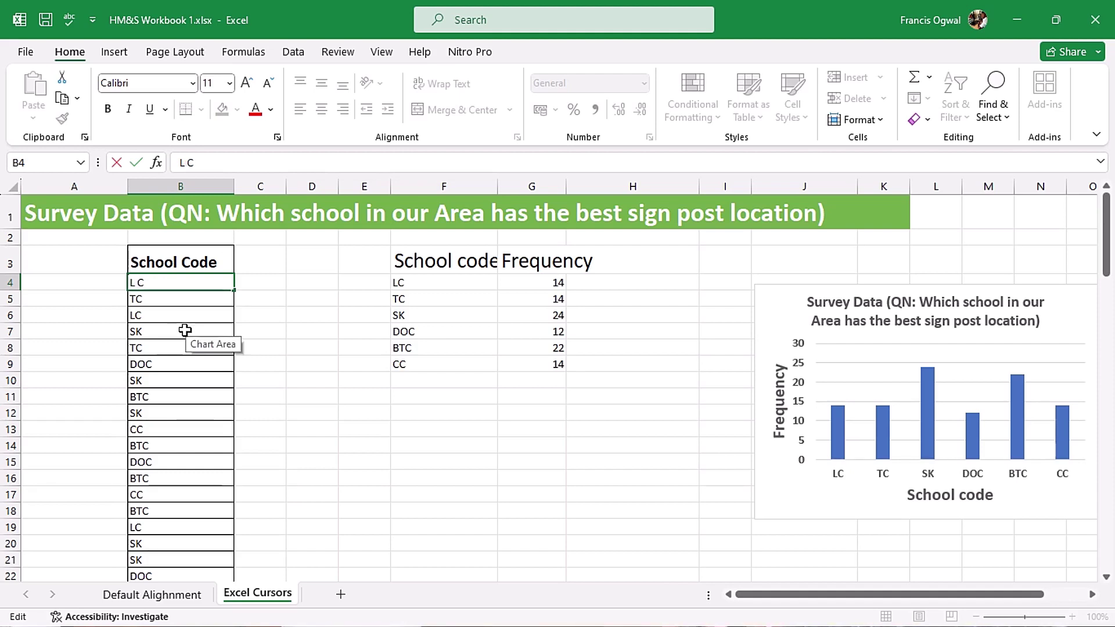
{"action": "key", "text": "BackSpace"}
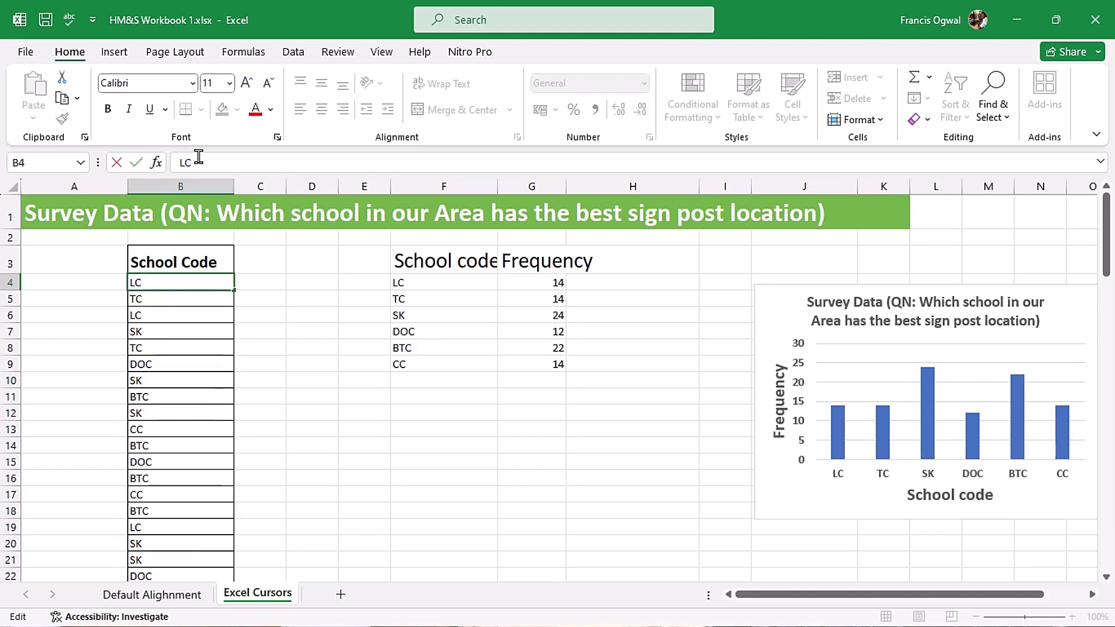
{"action": "key", "text": "ctrl+Return"}
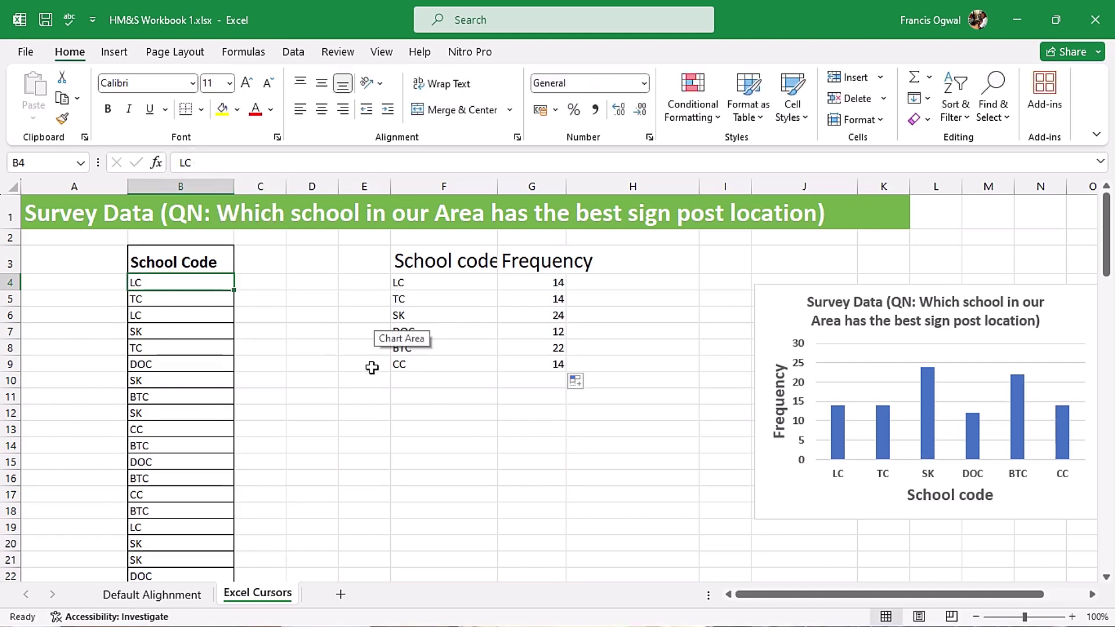
Step: Inspect the COUNTIFS formula in G4 and its highlighted source ranges without changing it
{"action": "left_click", "coordinate": [544, 282]}
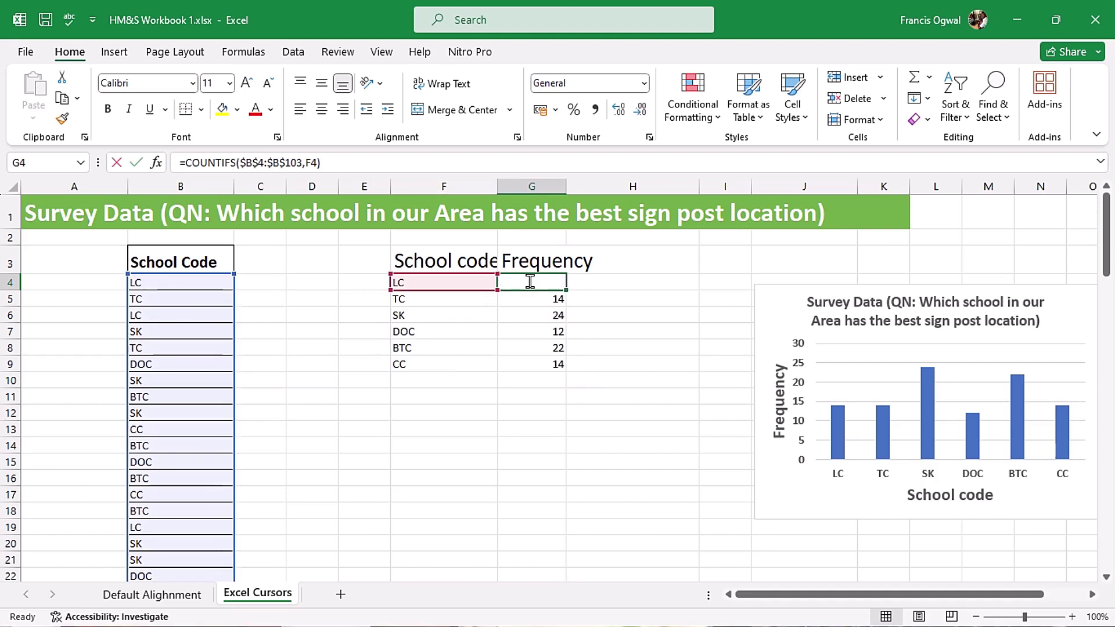
{"action": "double_click", "coordinate": [543, 282]}
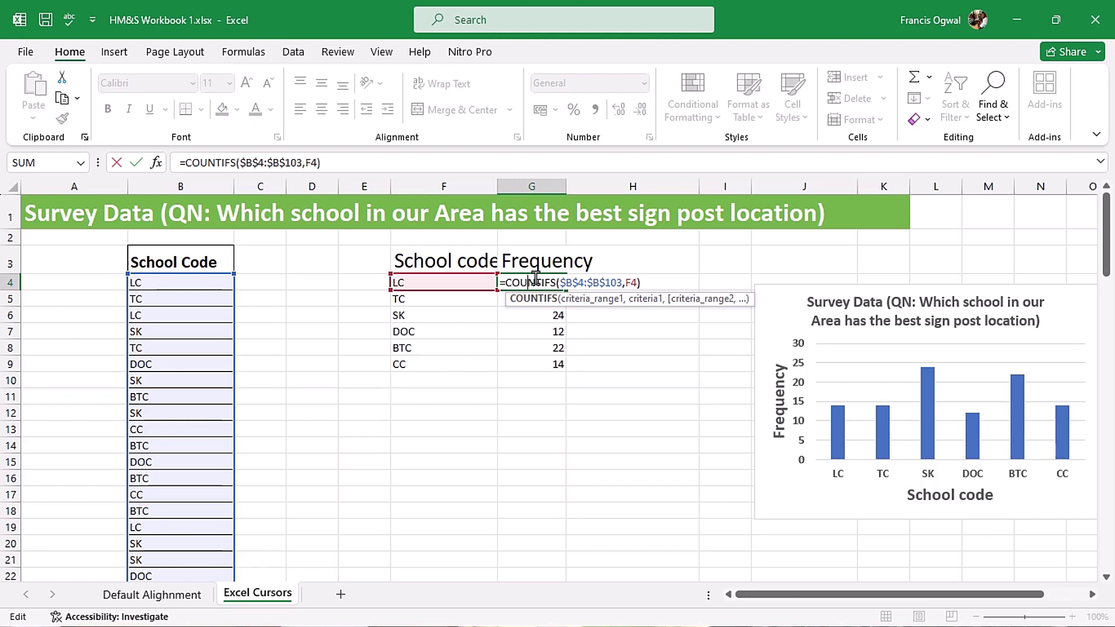
{"action": "key", "text": "Escape"}
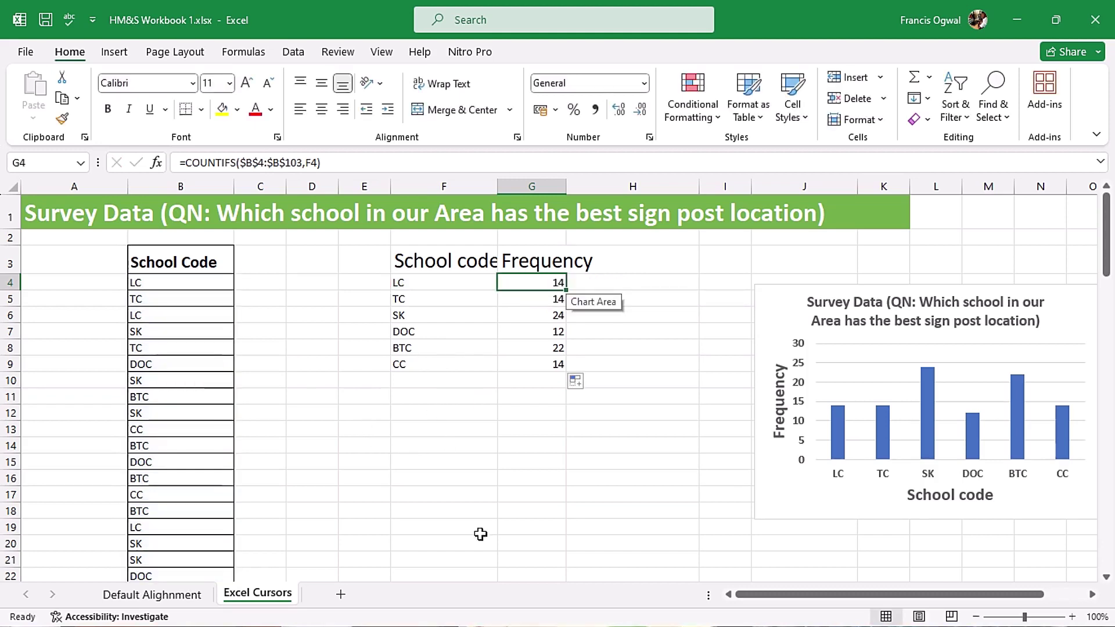
{"action": "left_click", "coordinate": [437, 413]}
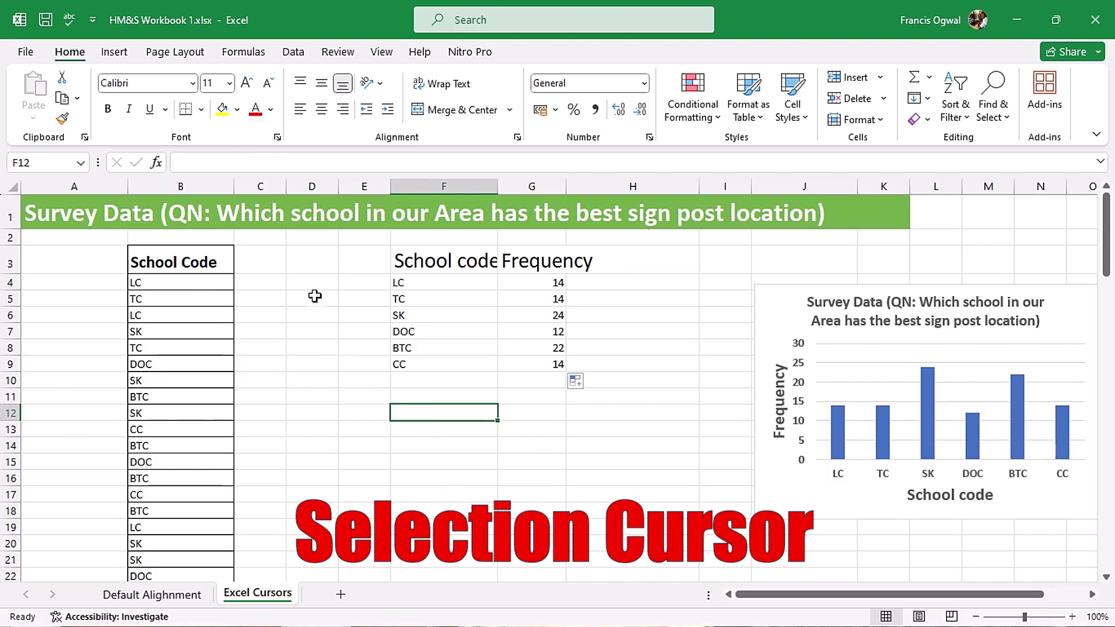
Step: Apply all borders to the frequency table in F3:G9
{"action": "left_click_drag", "start_coordinate": [433, 261], "coordinate": [559, 365]}
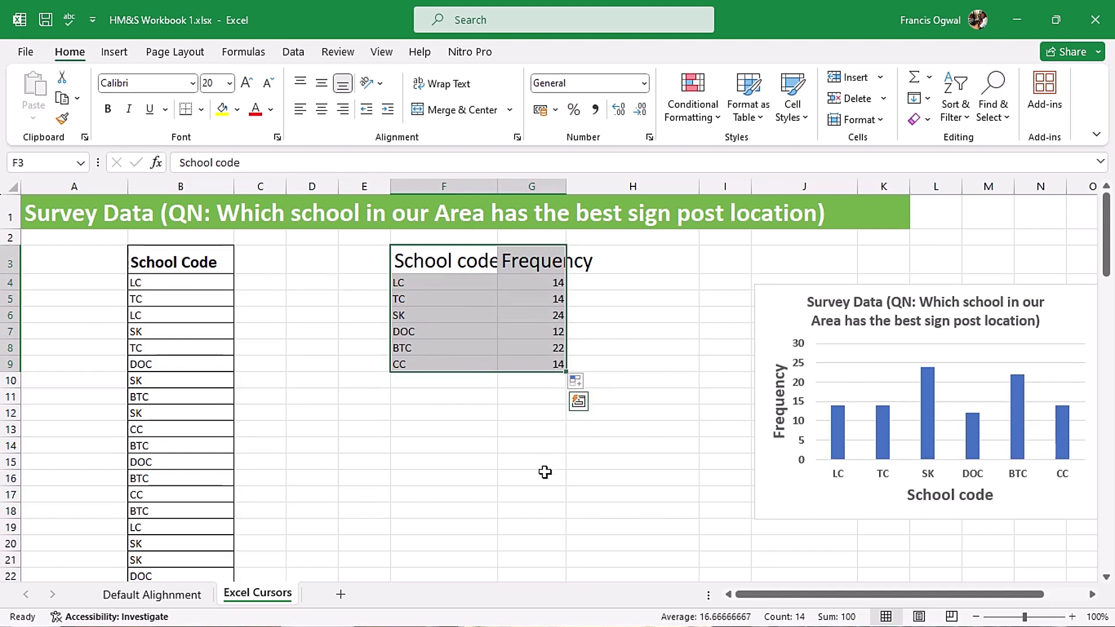
{"action": "left_click", "coordinate": [201, 109]}
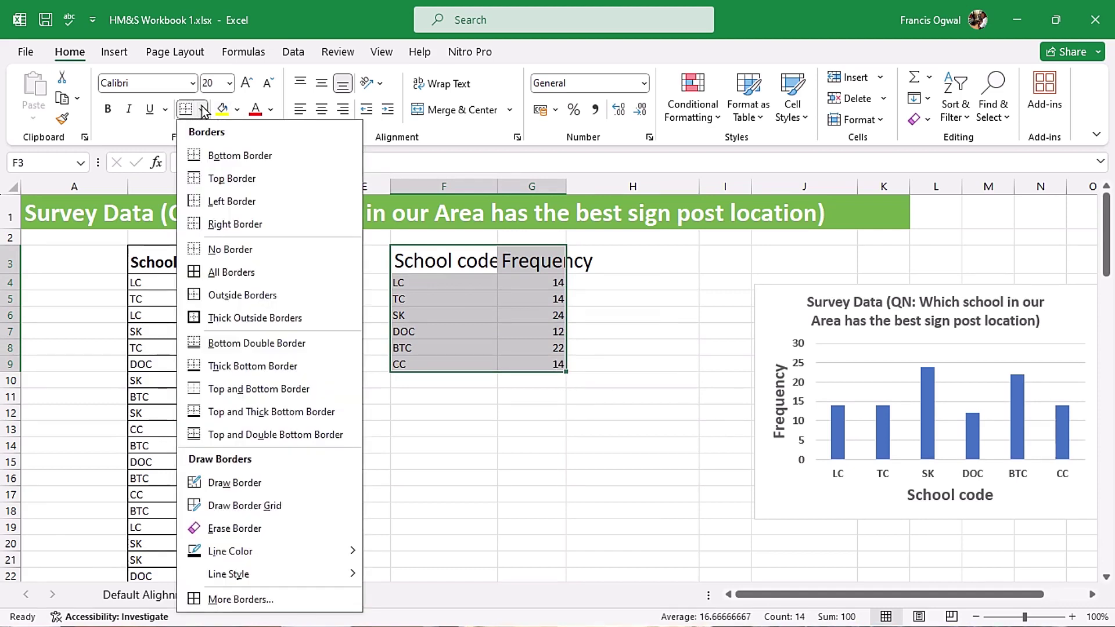
{"action": "left_click", "coordinate": [231, 272]}
{"action": "left_click", "coordinate": [619, 427]}
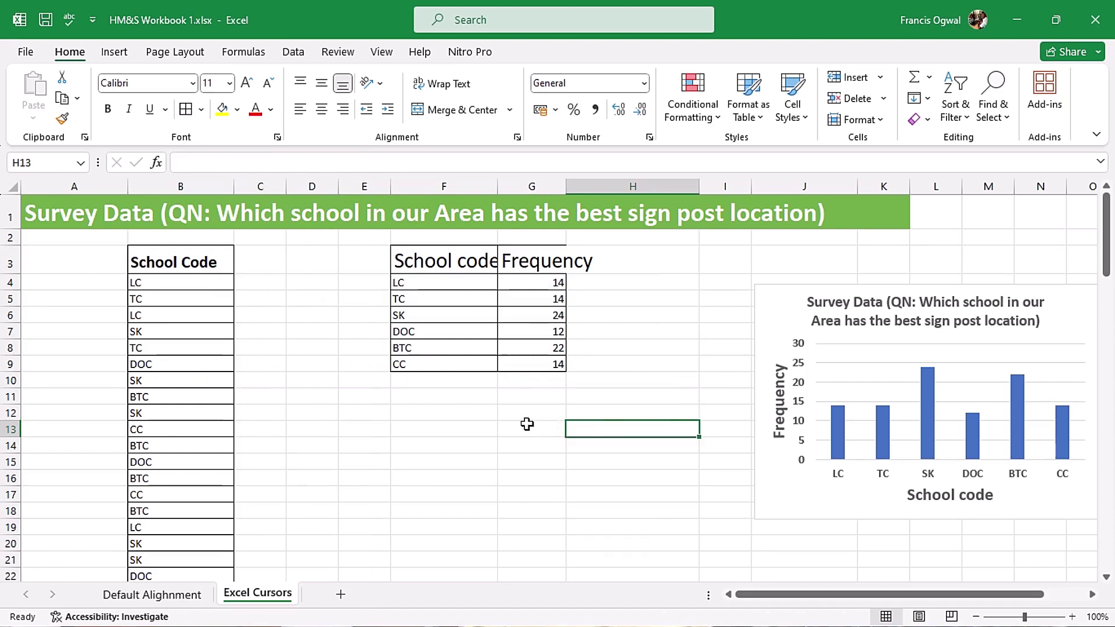
Step: Select the frequency table F3:G9 and the entire worksheet in turn, clearing each selection
{"action": "left_click", "coordinate": [303, 283]}
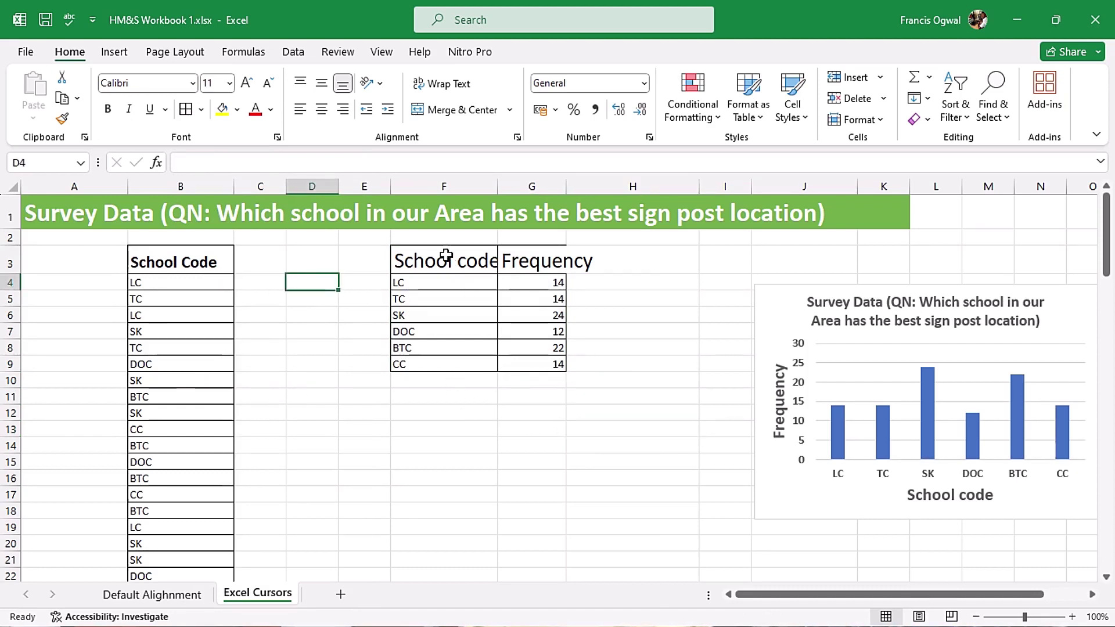
{"action": "left_click_drag", "start_coordinate": [445, 256], "coordinate": [534, 371]}
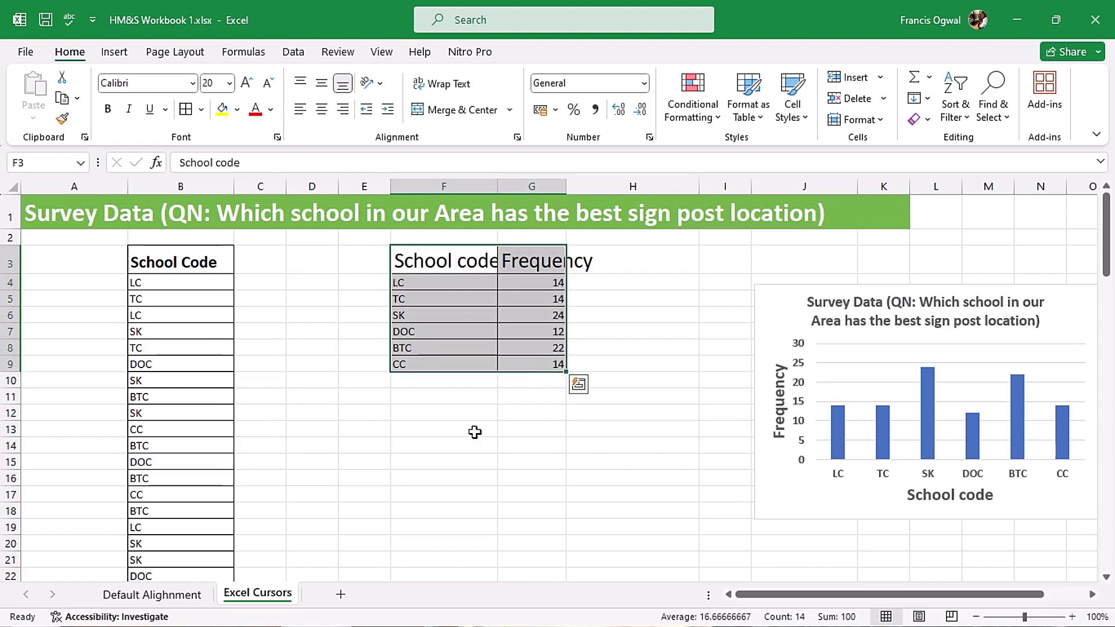
{"action": "left_click", "coordinate": [474, 432]}
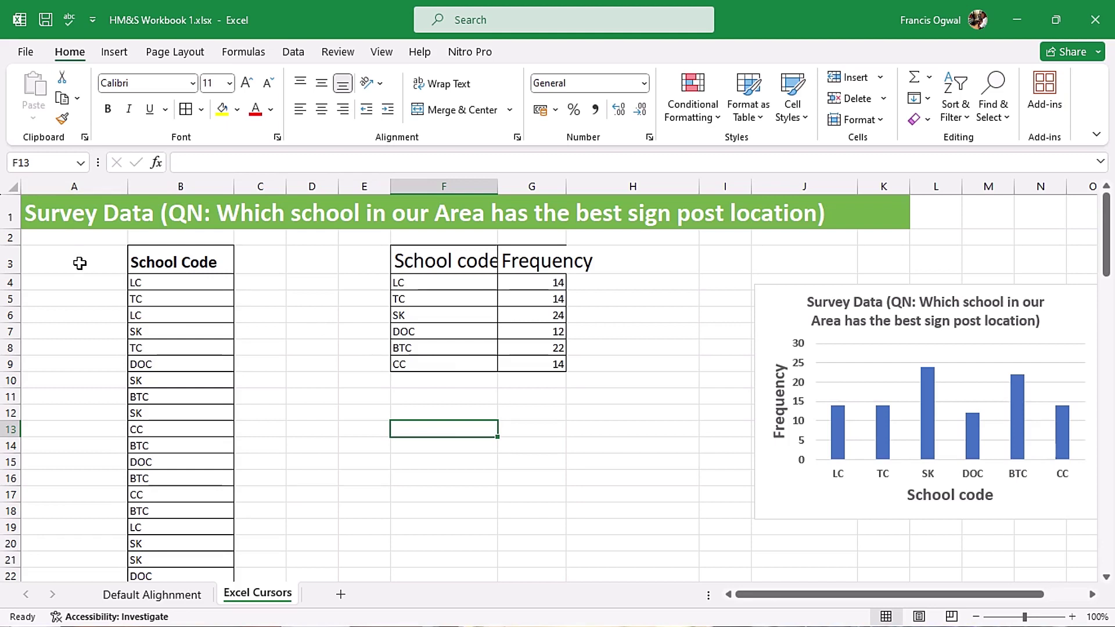
{"action": "left_click", "coordinate": [14, 184]}
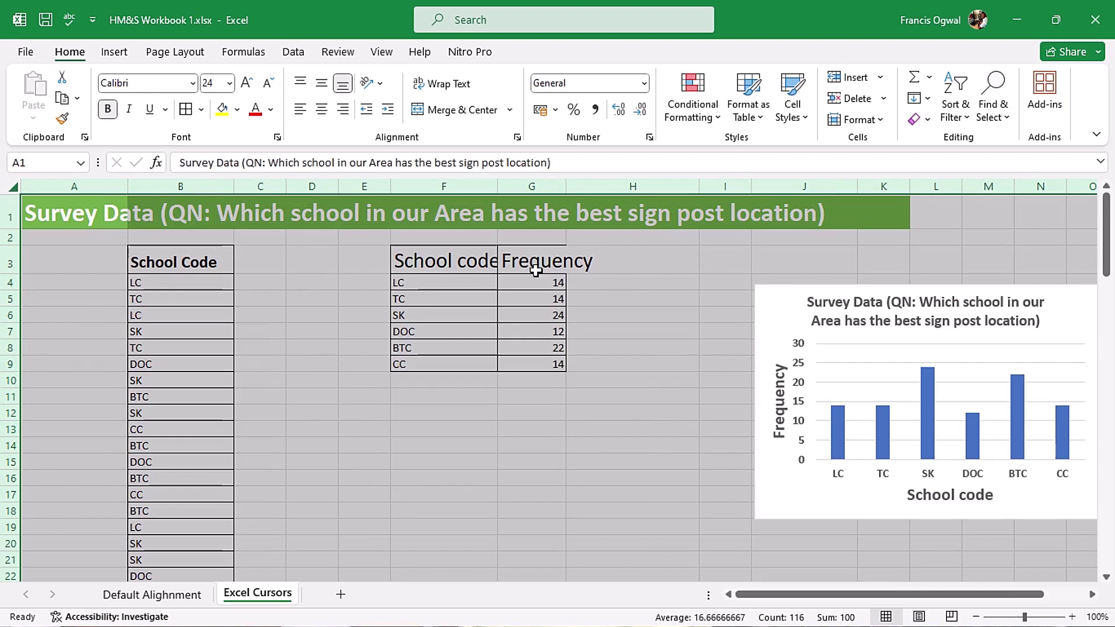
{"action": "left_click", "coordinate": [406, 417]}
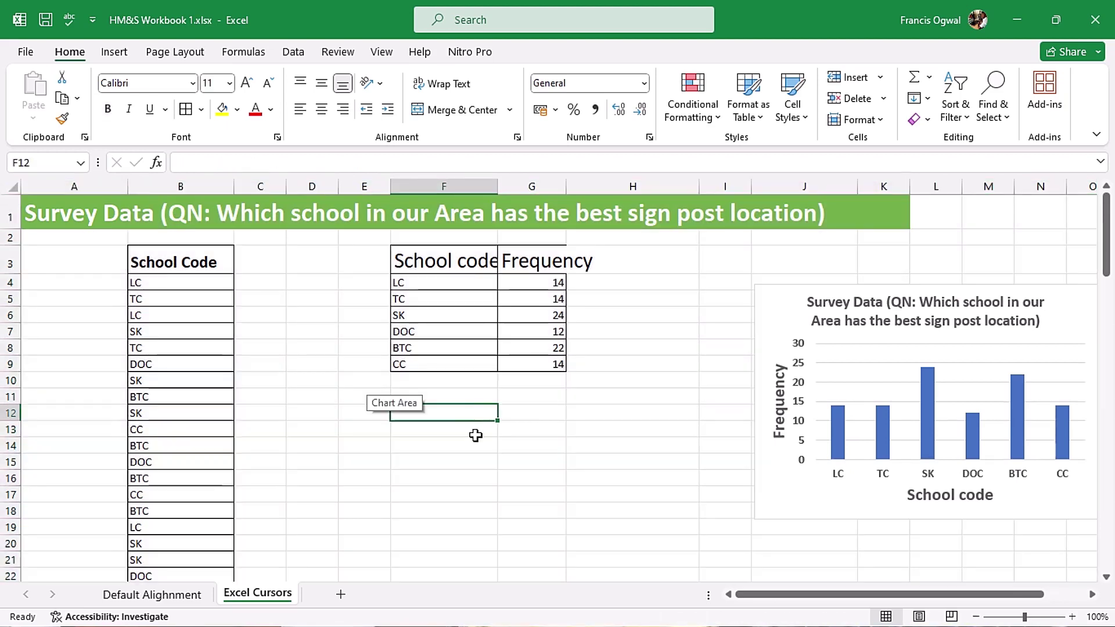
Step: Add a Total row in F10:G10 with =SUM(G4:G9) in G10, and put borders around its cells
{"action": "left_click", "coordinate": [436, 379]}
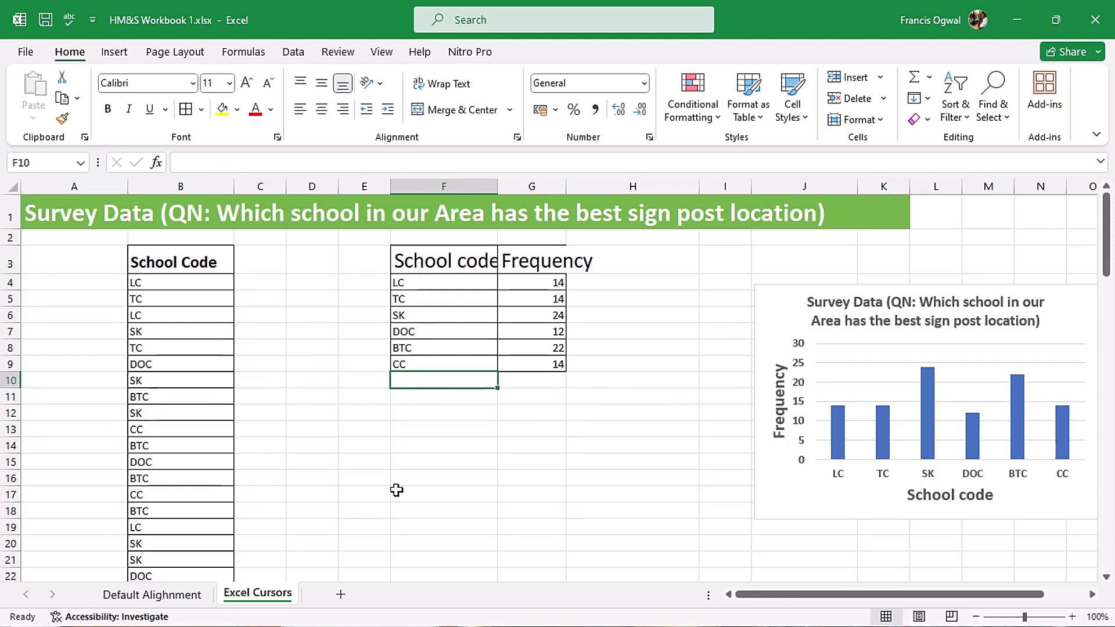
{"action": "type", "text": "TC"}
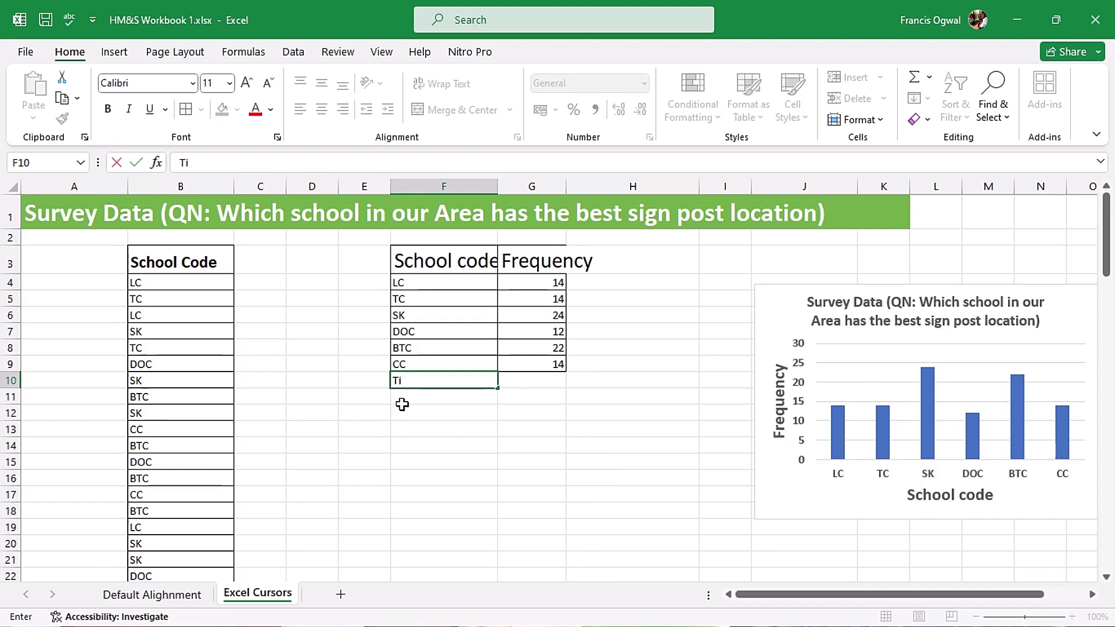
{"action": "left_click", "coordinate": [411, 379]}
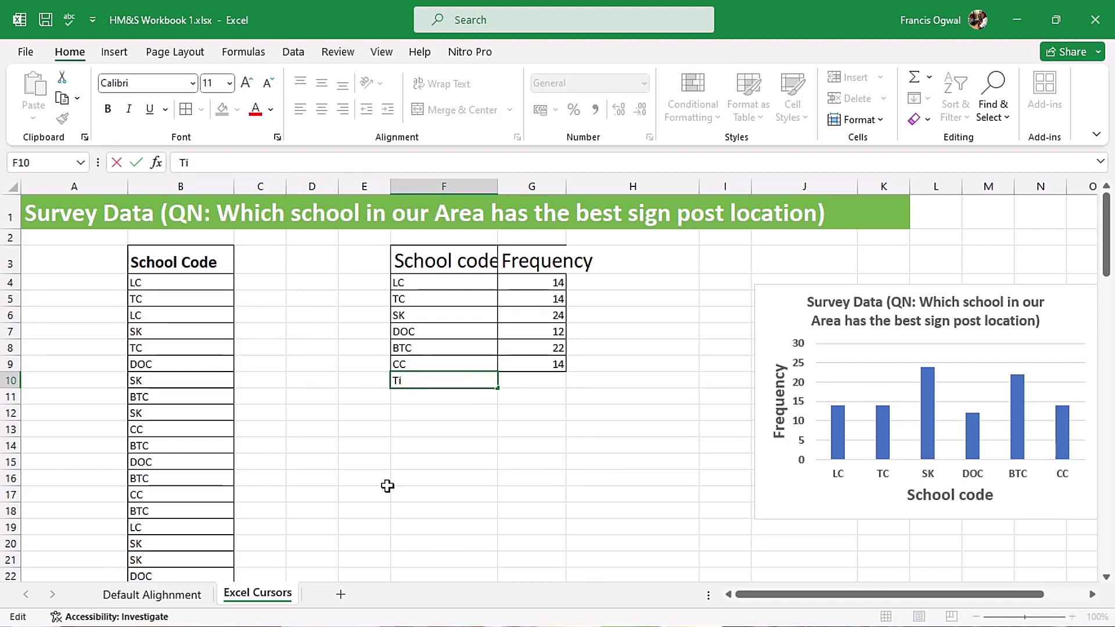
{"action": "type", "text": "otal"}
{"action": "key", "text": "Tab"}
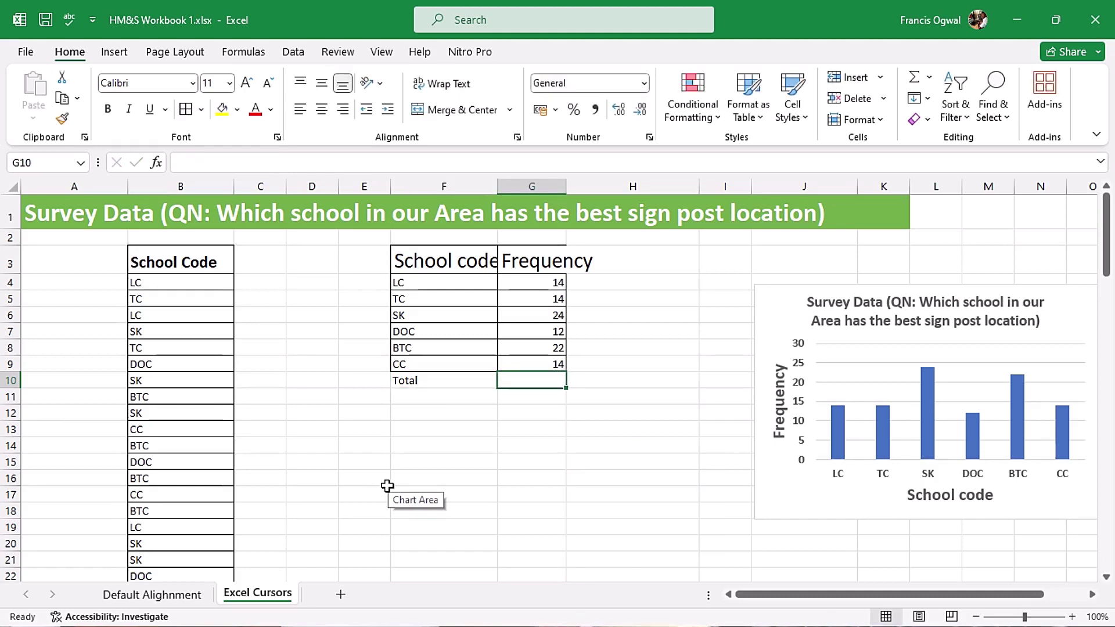
{"action": "key", "text": "alt+equal"}
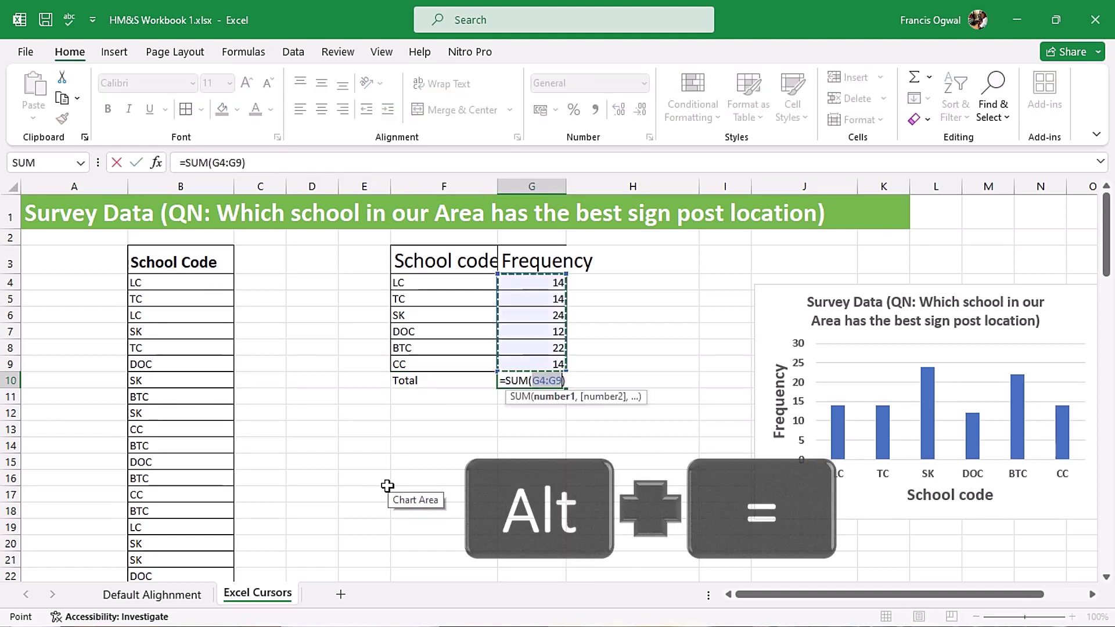
{"action": "key", "text": "Return"}
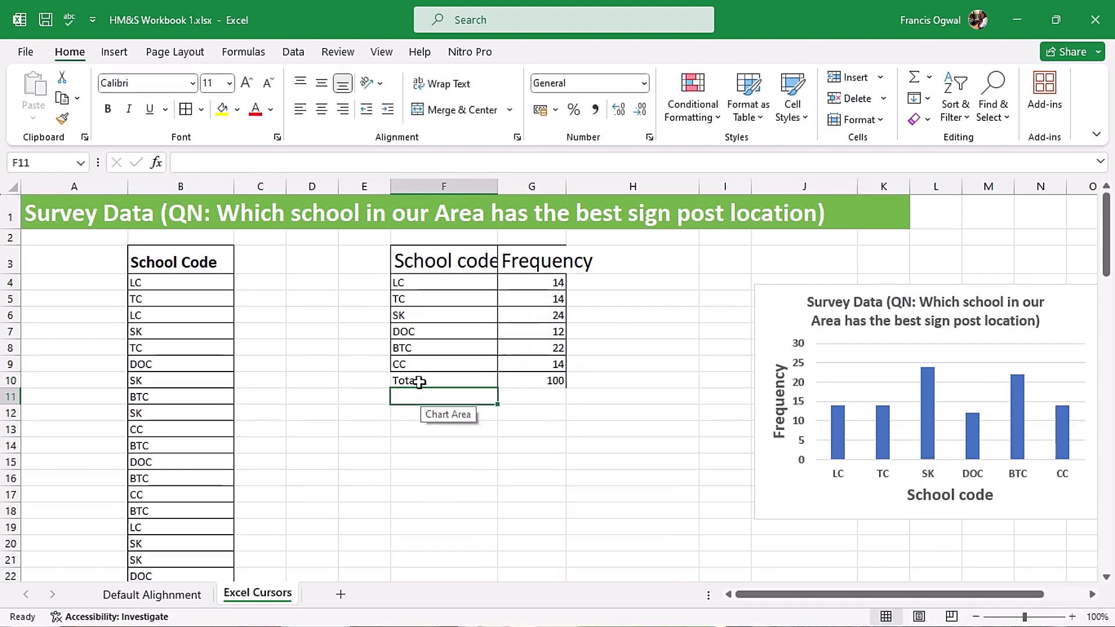
{"action": "left_click_drag", "start_coordinate": [419, 381], "coordinate": [547, 377]}
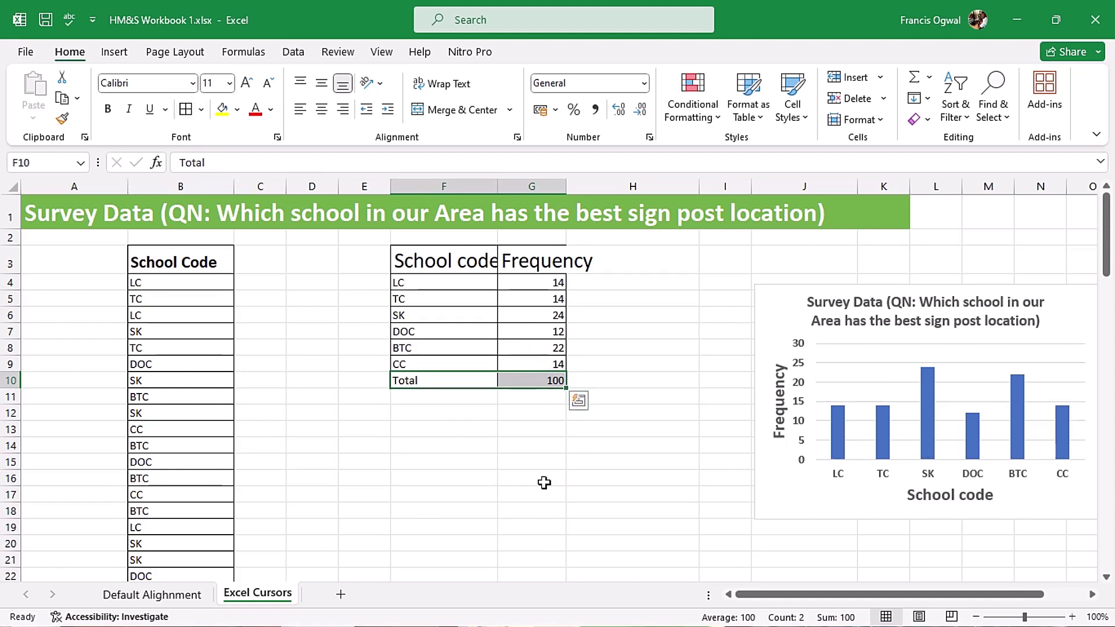
{"action": "left_click", "coordinate": [528, 462]}
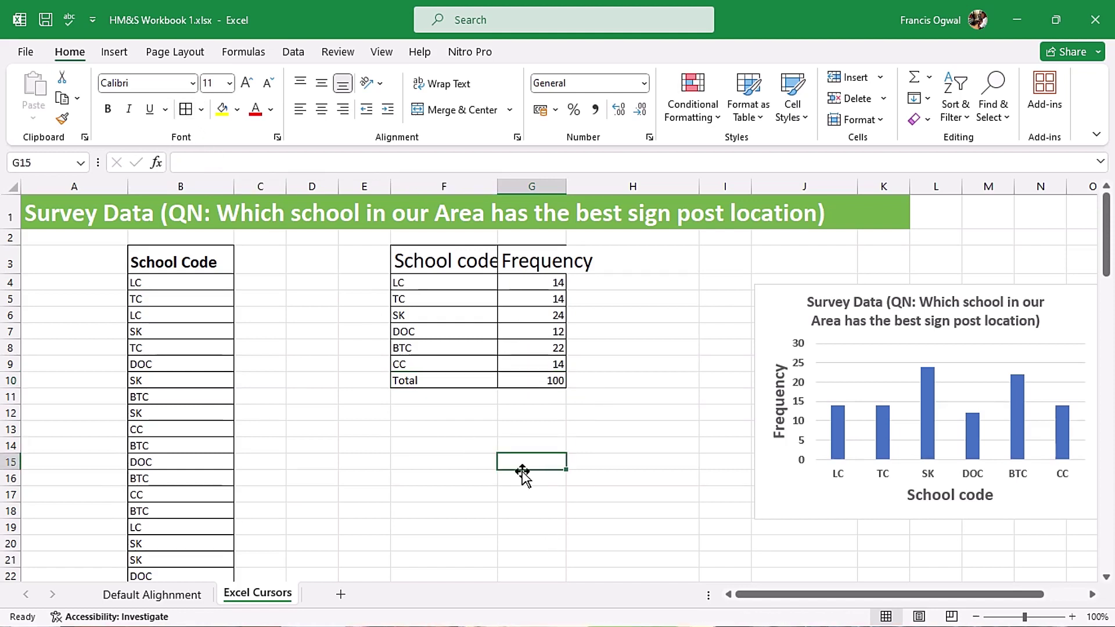
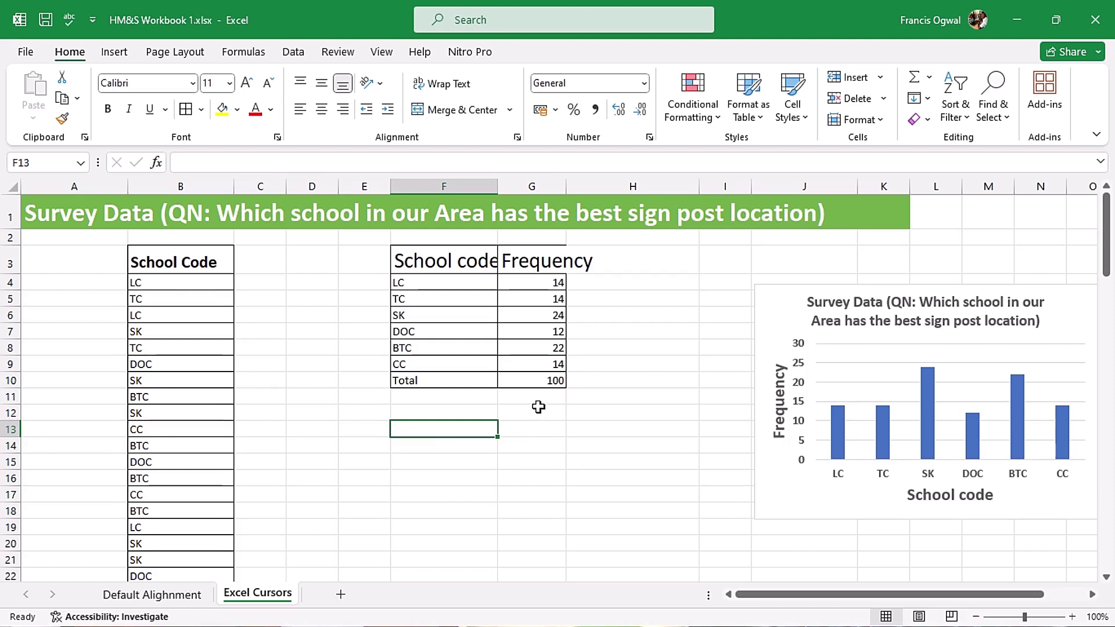
Step: Enter January in D3 and fill the month series down through D14 to December
{"action": "left_click", "coordinate": [309, 265]}
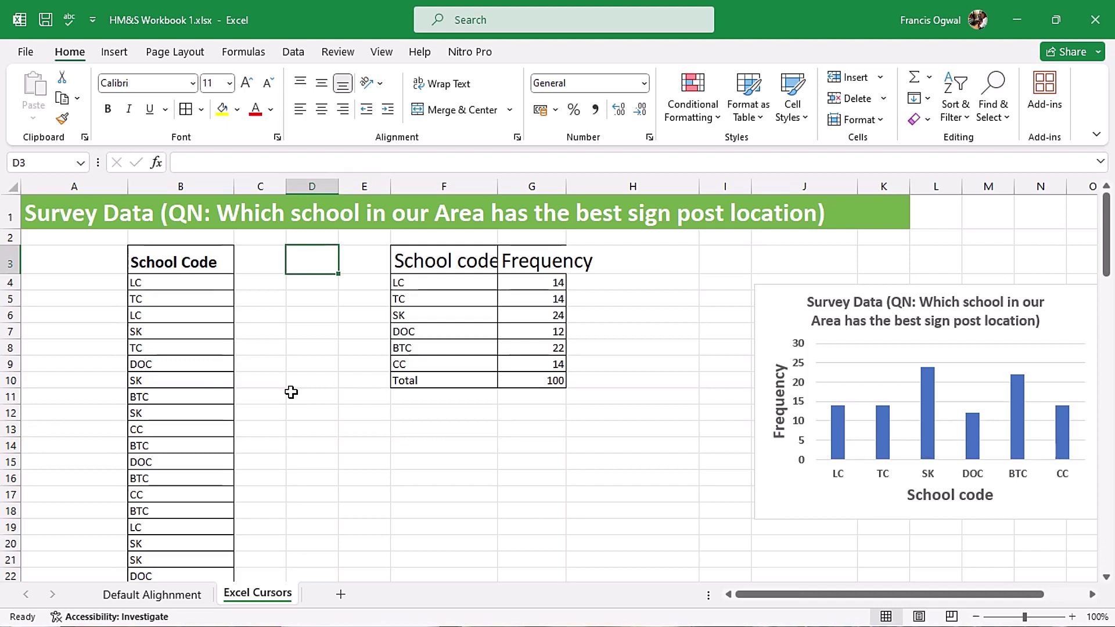
{"action": "type", "text": "January"}
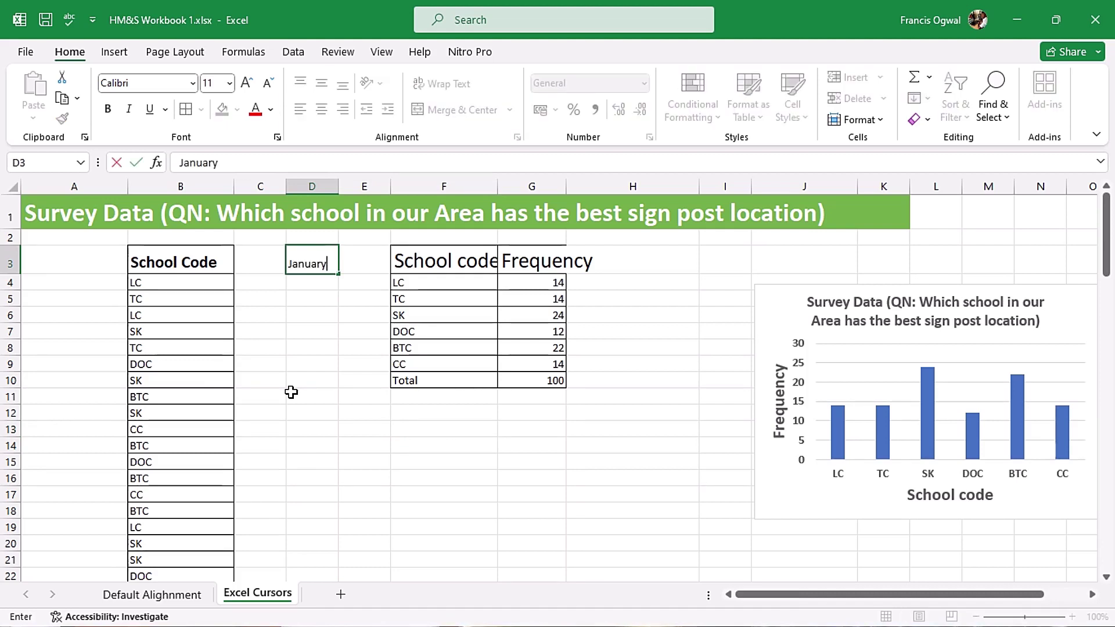
{"action": "key", "text": "ctrl+Return"}
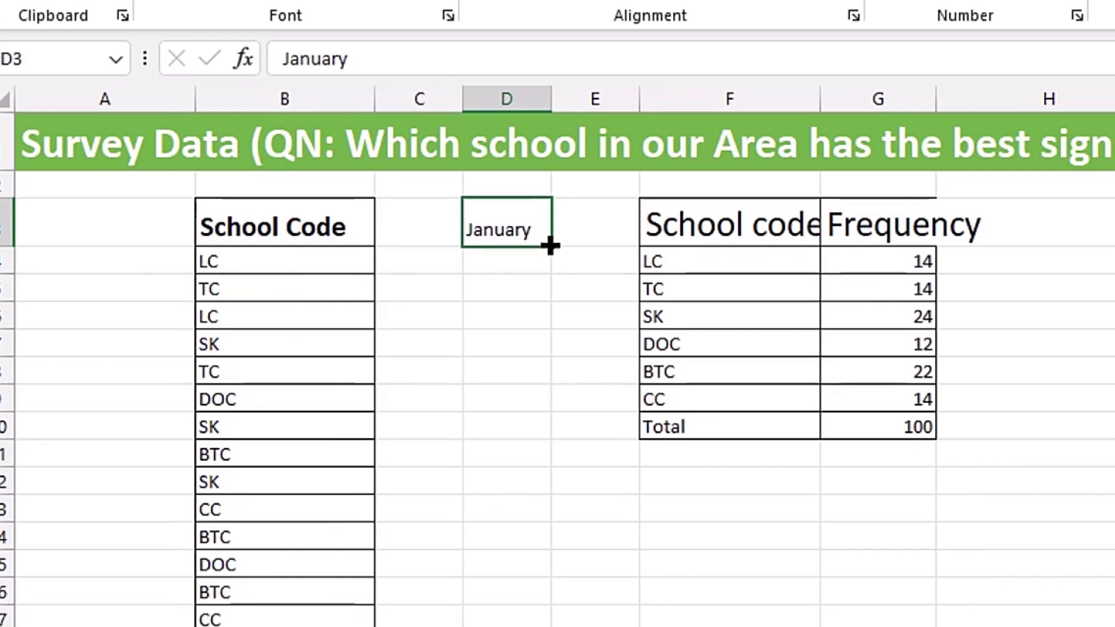
{"action": "left_click_drag", "start_coordinate": [550, 246], "coordinate": [553, 556]}
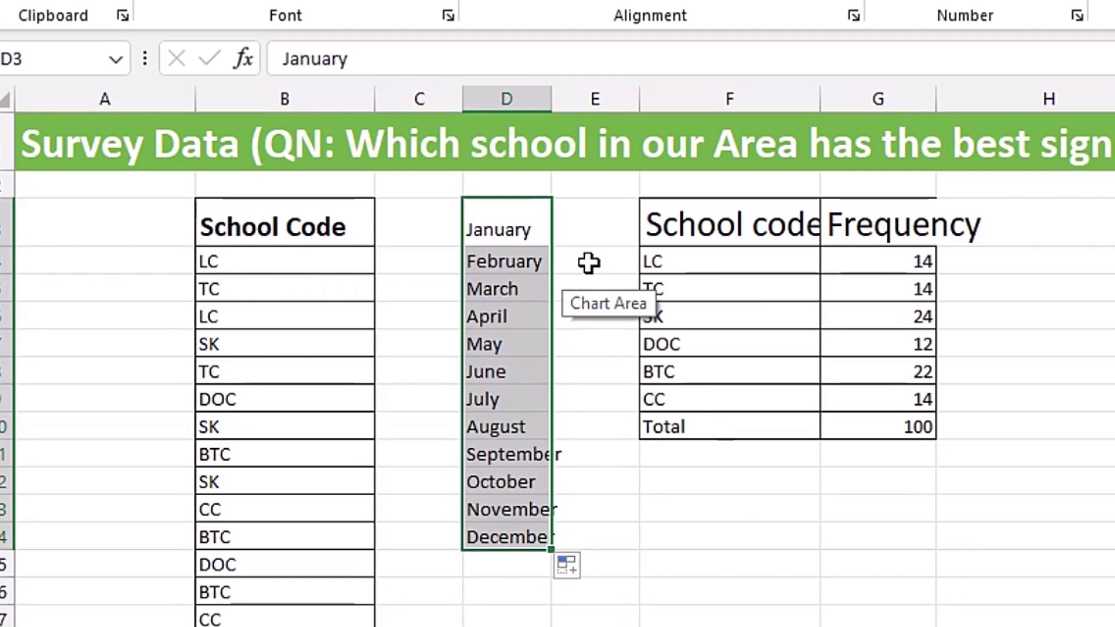
{"action": "key", "text": "Down"}
{"action": "key", "text": "Down"}
{"action": "key", "text": "Down"}
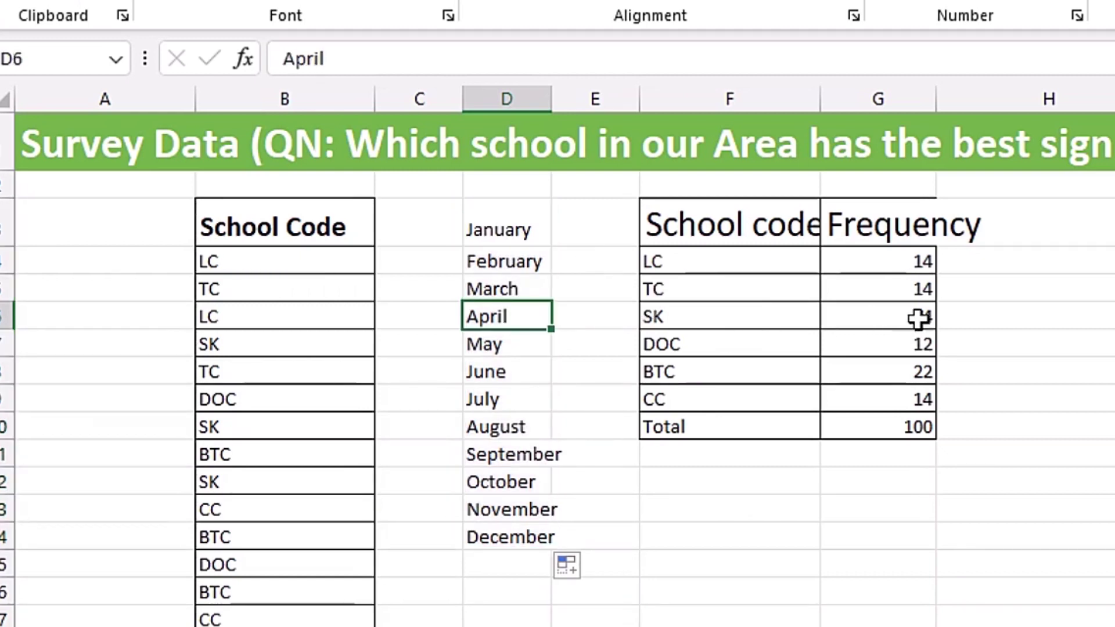
Step: Check the formula in G4 and clear the frequency and total values in G5:G10
{"action": "left_click", "coordinate": [888, 259]}
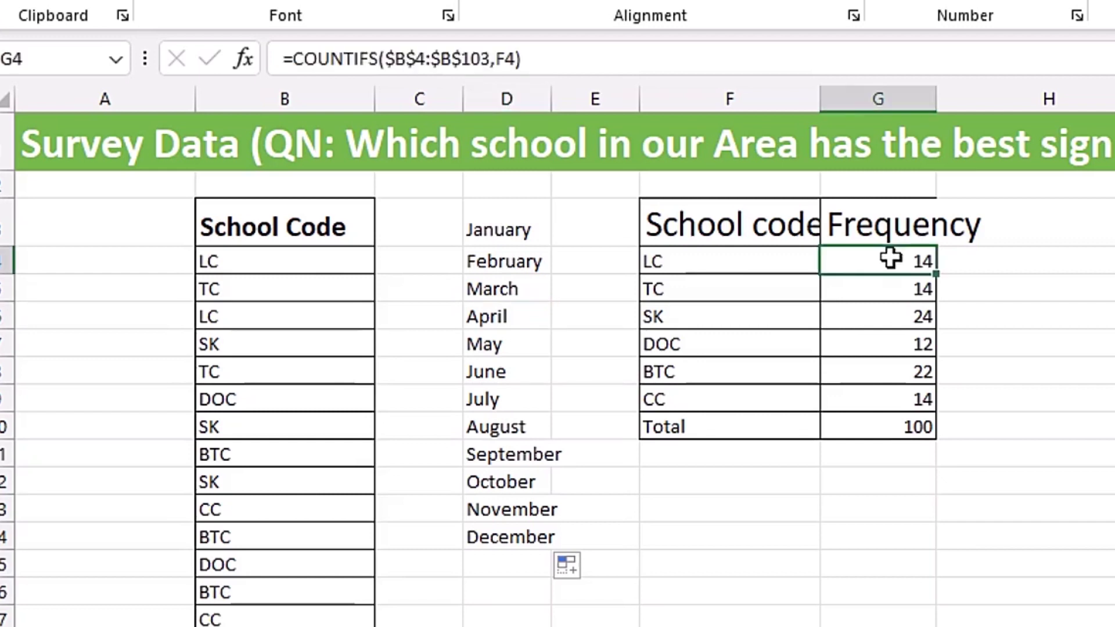
{"action": "double_click", "coordinate": [891, 258]}
{"action": "key", "text": "Escape"}
{"action": "left_click_drag", "start_coordinate": [888, 288], "coordinate": [899, 426]}
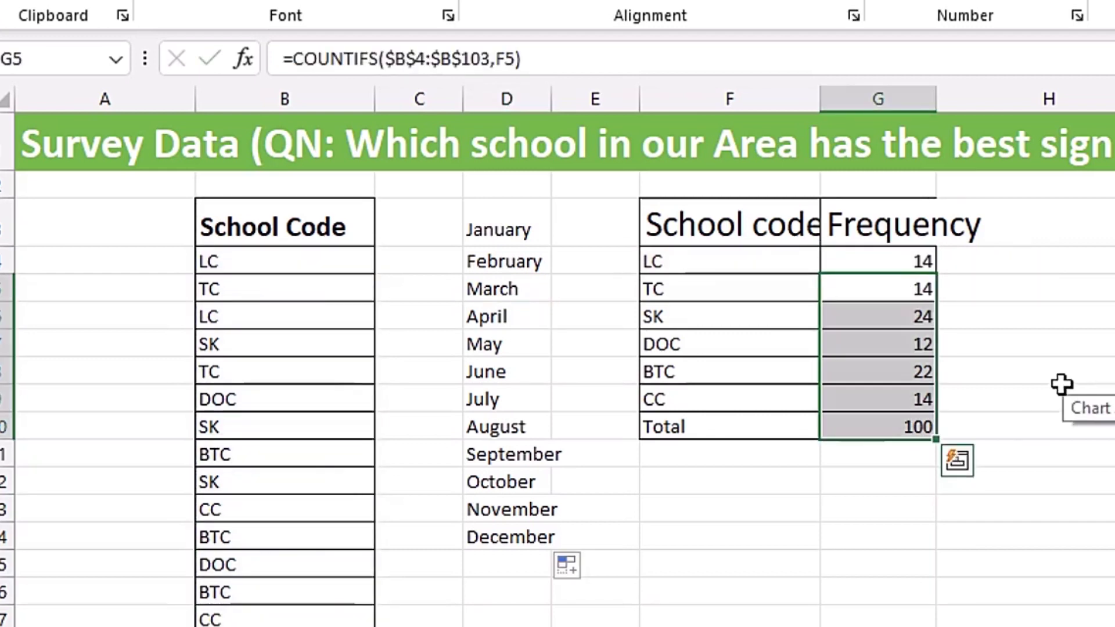
{"action": "key", "text": "Delete"}
{"action": "left_click", "coordinate": [1066, 321]}
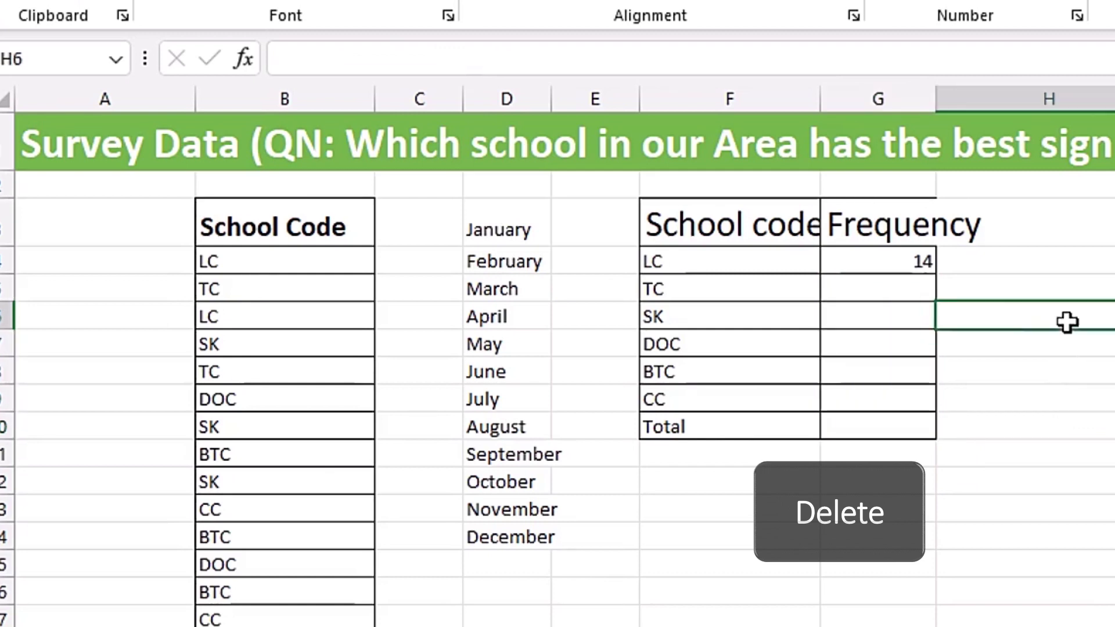
Step: Fill the COUNTIFS formula from G4 down through G9, keeping the Total row out of the filled range
{"action": "double_click", "coordinate": [892, 264]}
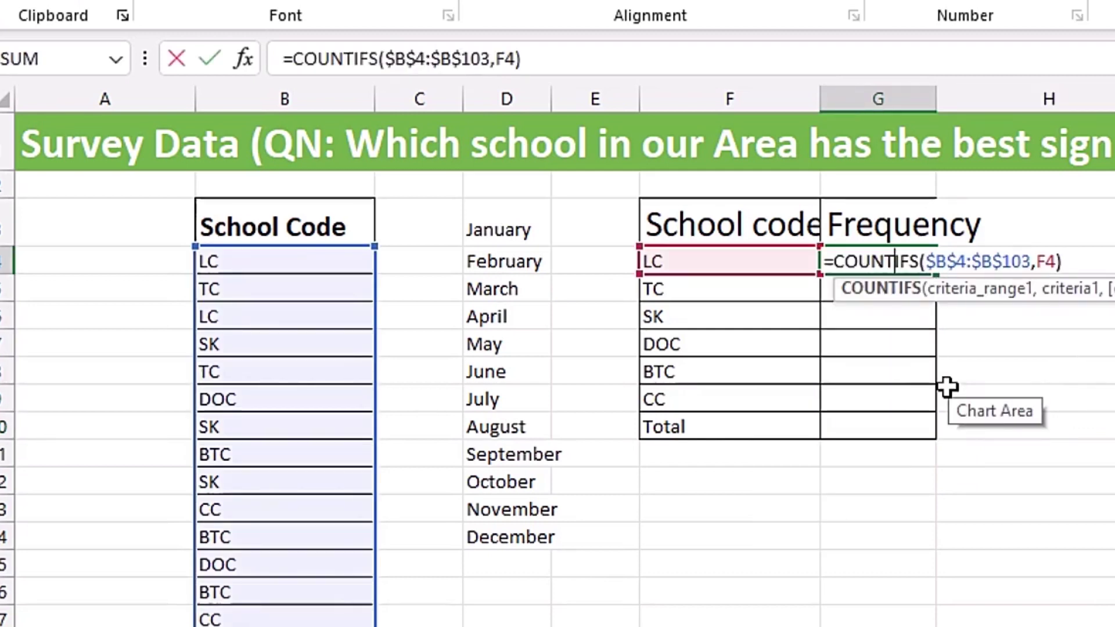
{"action": "key", "text": "Escape"}
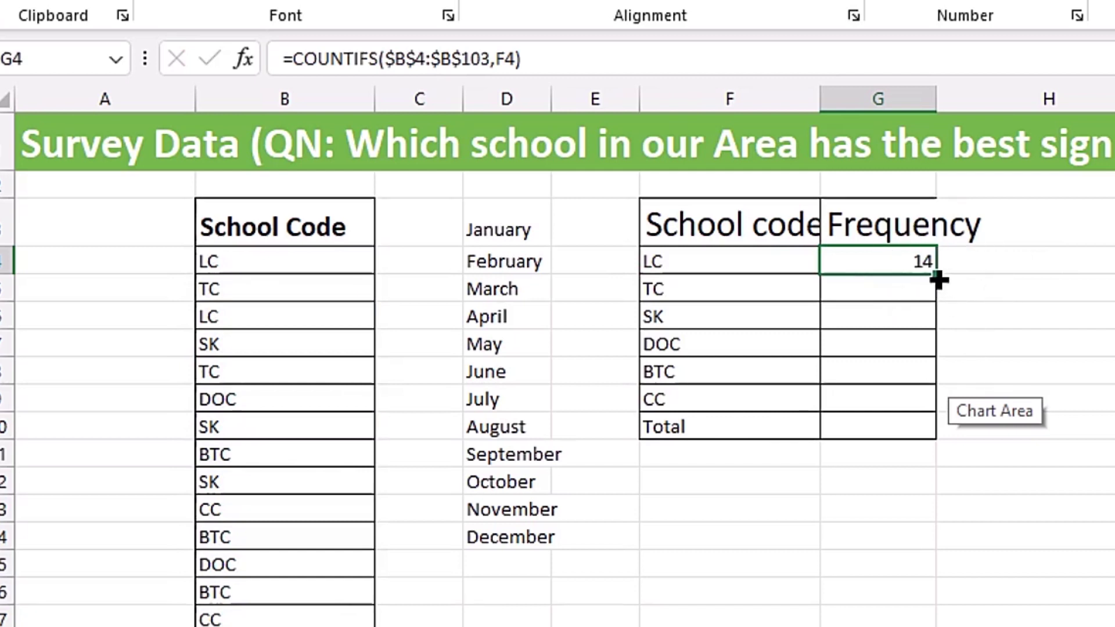
{"action": "left_click_drag", "start_coordinate": [936, 274], "coordinate": [927, 434]}
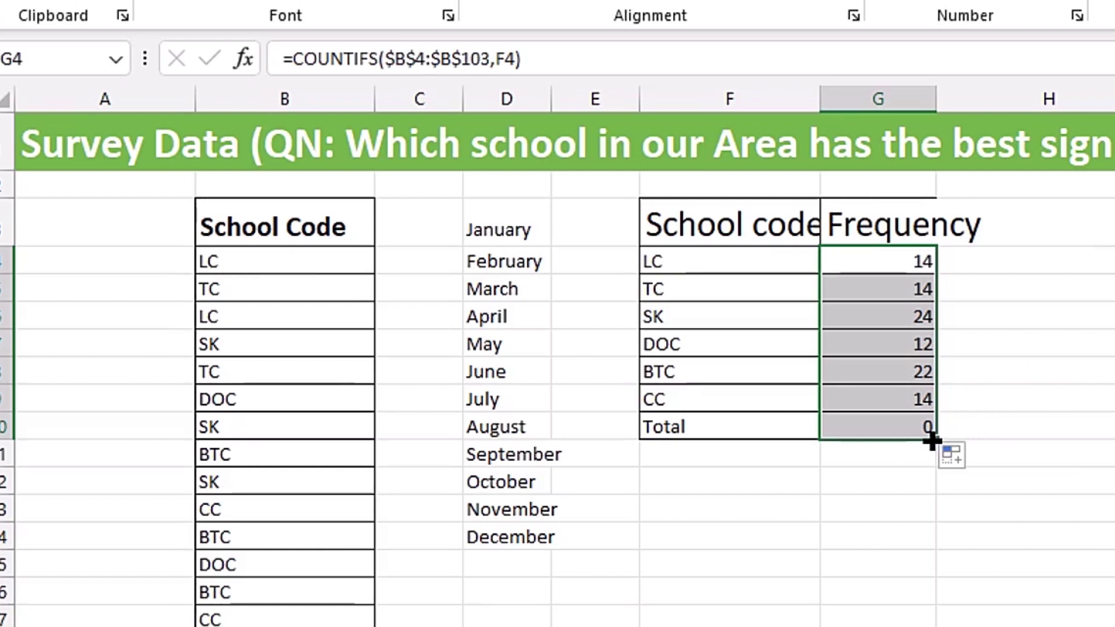
{"action": "left_click_drag", "start_coordinate": [931, 441], "coordinate": [926, 402]}
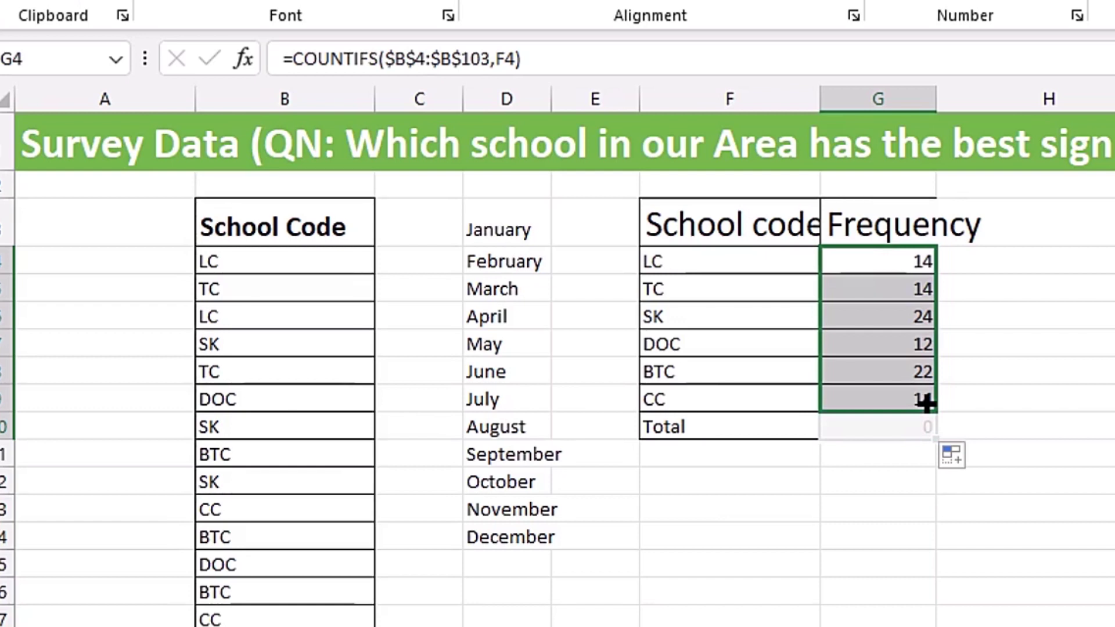
{"action": "left_click_drag", "start_coordinate": [927, 401], "coordinate": [927, 402]}
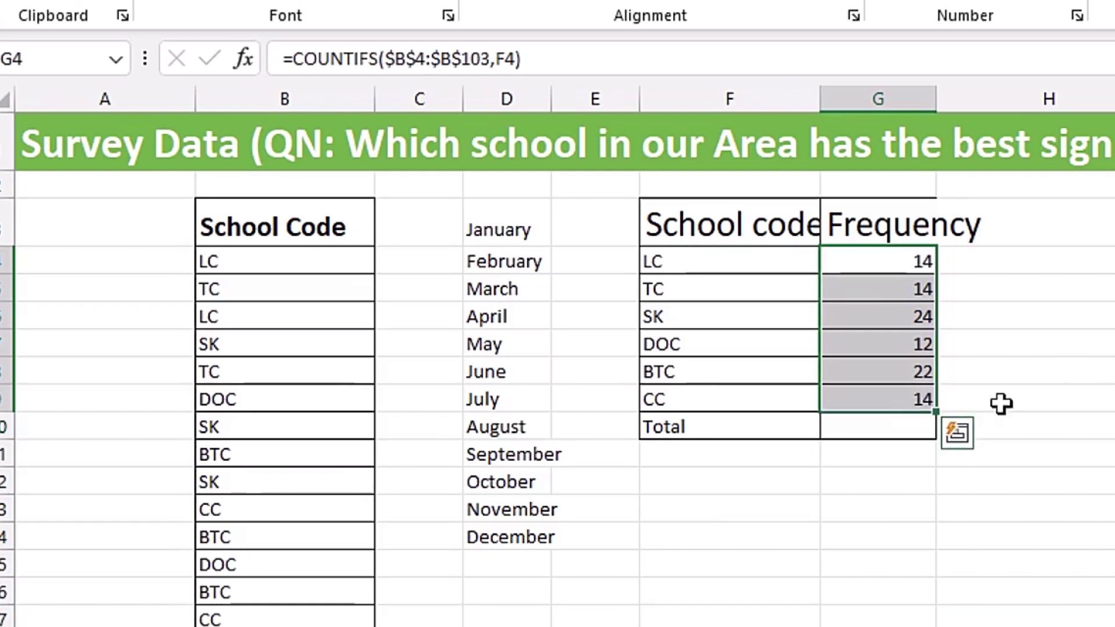
Step: Sum the school frequencies in the Total row's cell G10 with AutoSum
{"action": "left_click", "coordinate": [893, 425]}
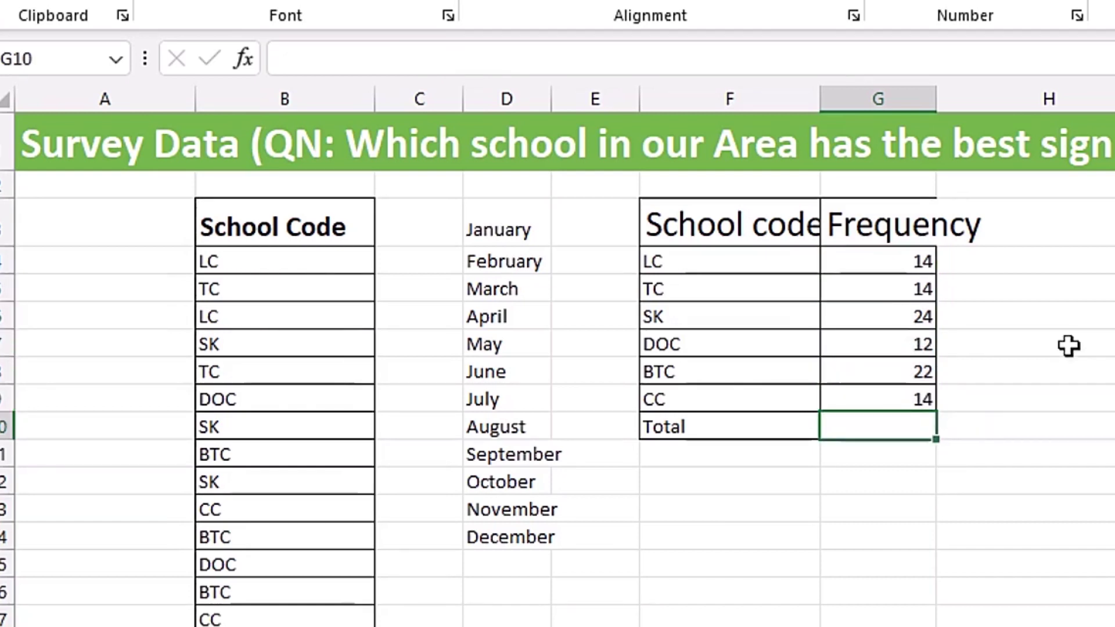
{"action": "key", "text": "alt+equal"}
{"action": "key", "text": "Return"}
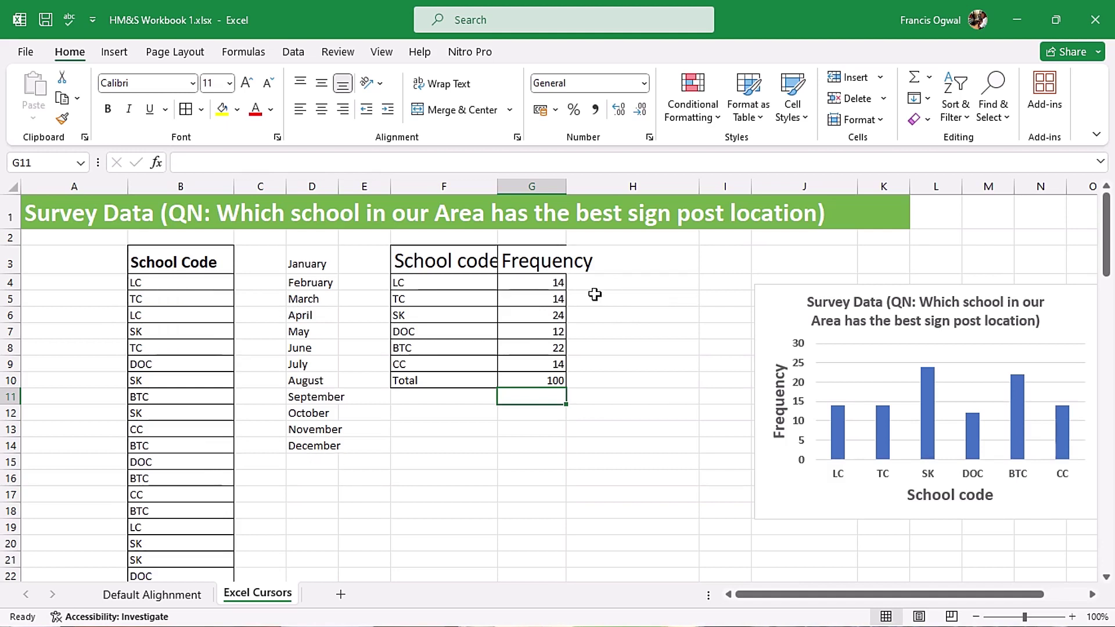
Step: Inspect the COUNTIFS formula in G4 with its highlighted ranges and leave the cell without editing it
{"action": "left_click", "coordinate": [545, 281]}
{"action": "double_click", "coordinate": [545, 280]}
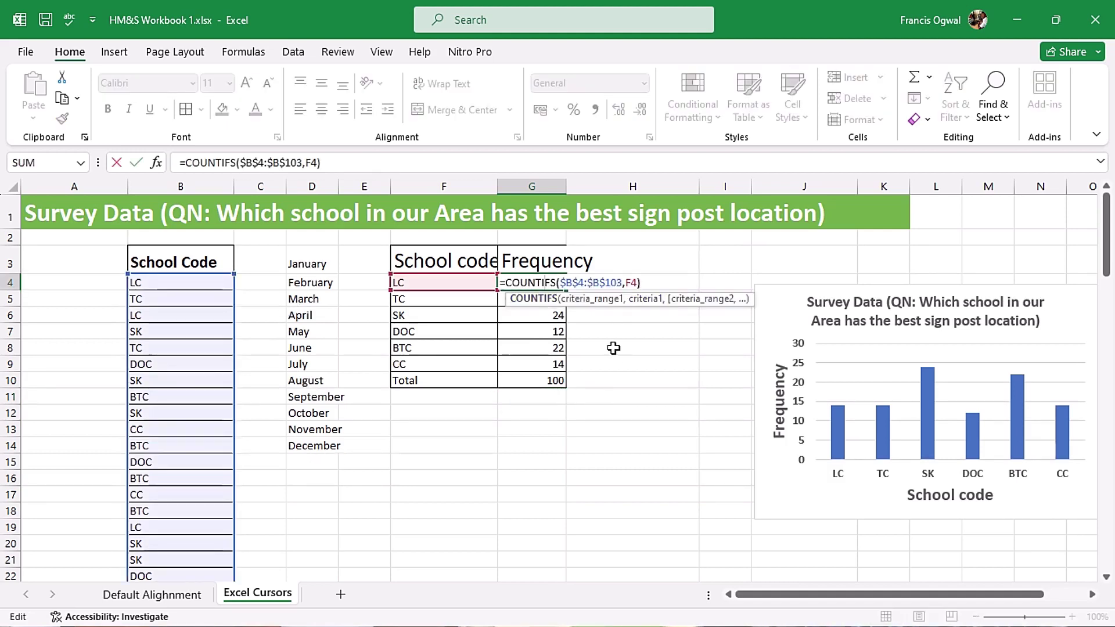
{"action": "left_click", "coordinate": [691, 285]}
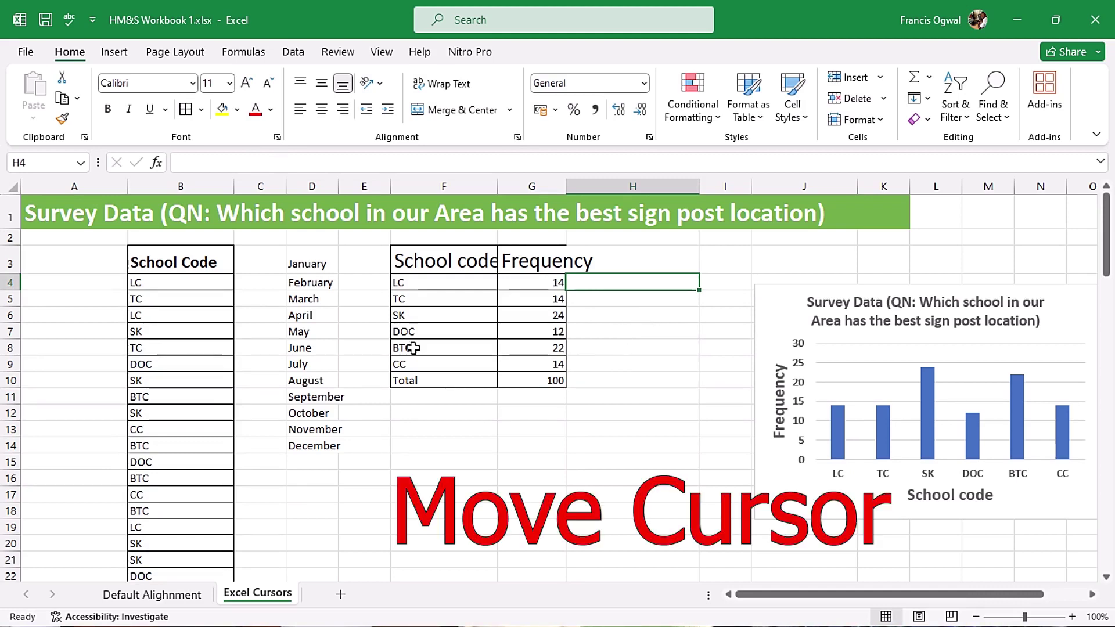
Step: Select the whole School Code list starting at B3 and move it to column A, starting at A3
{"action": "left_click", "coordinate": [215, 264]}
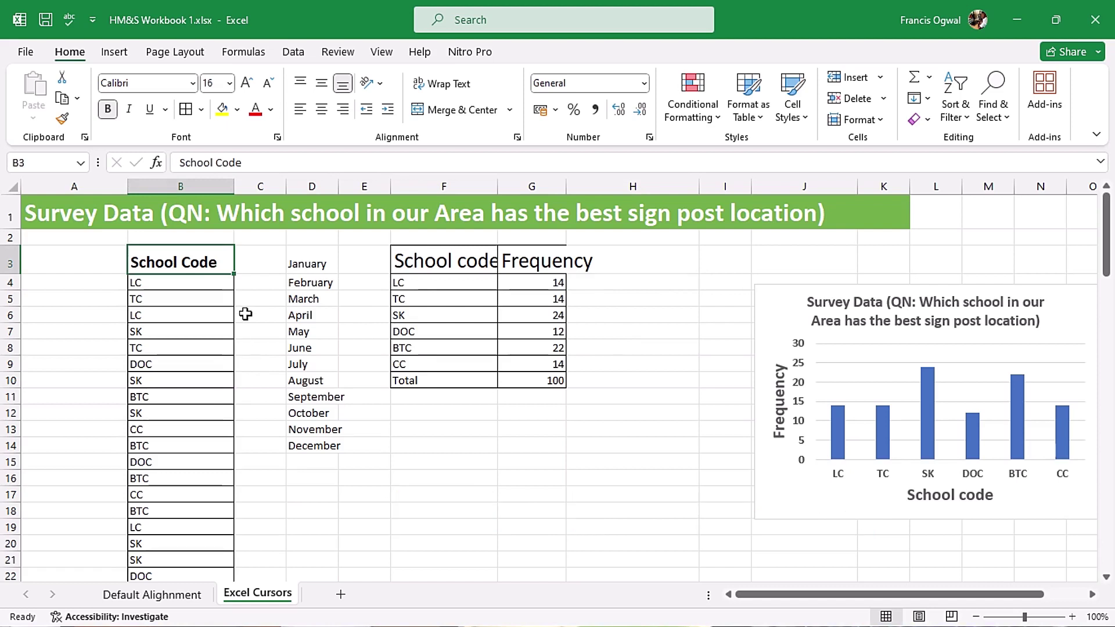
{"action": "left_click_drag", "start_coordinate": [187, 270], "coordinate": [185, 317]}
{"action": "left_click", "coordinate": [187, 260]}
{"action": "key", "text": "ctrl+asterisk"}
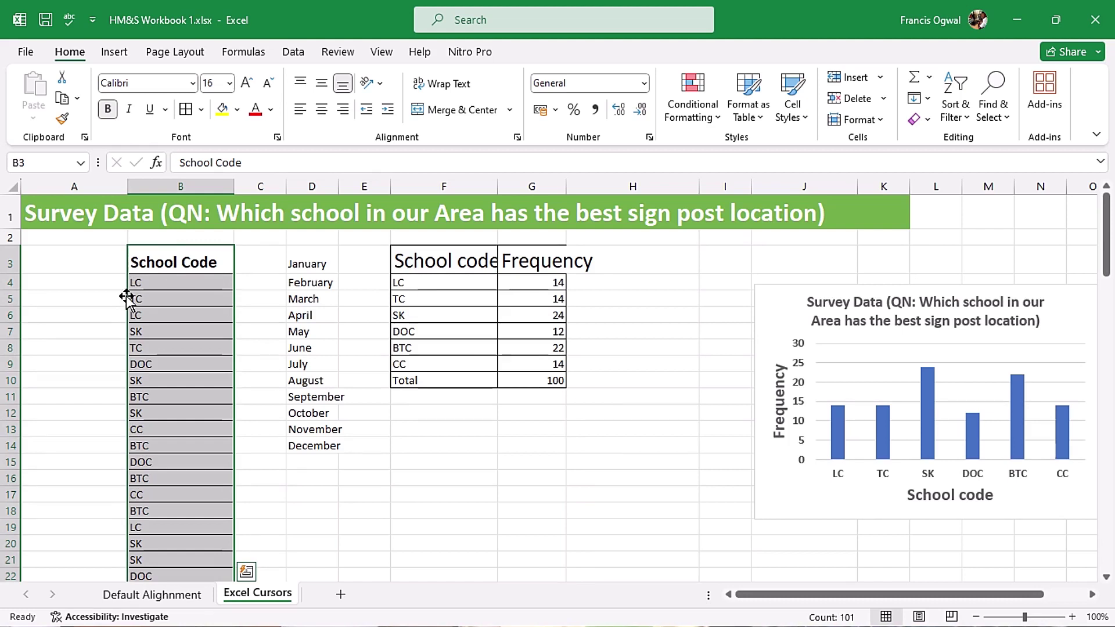
{"action": "left_click_drag", "start_coordinate": [126, 297], "coordinate": [51, 297]}
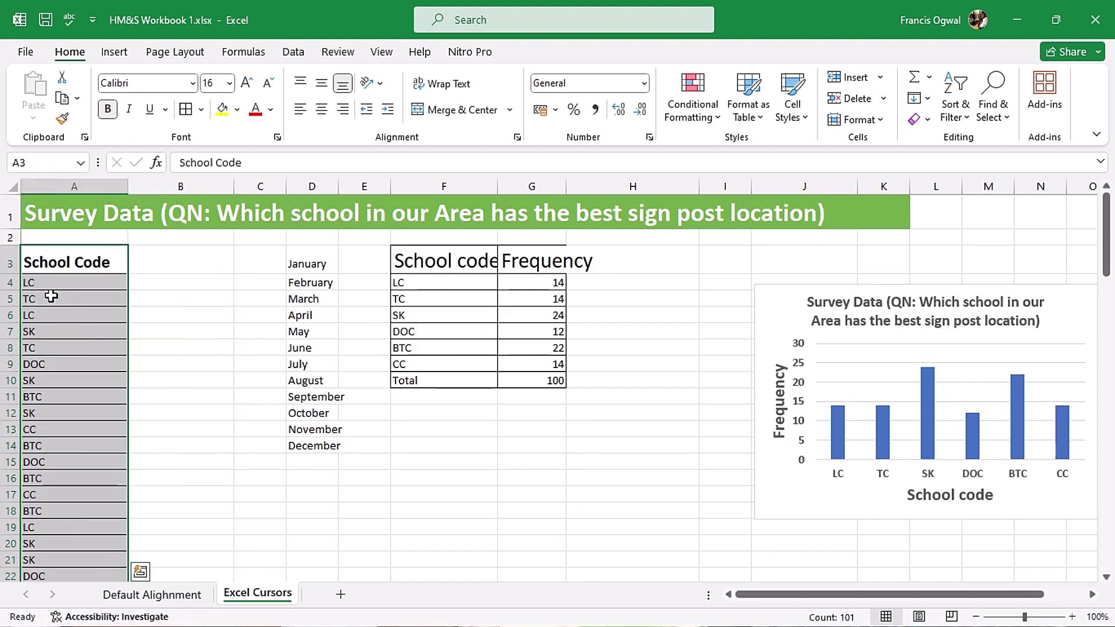
{"action": "left_click", "coordinate": [148, 280]}
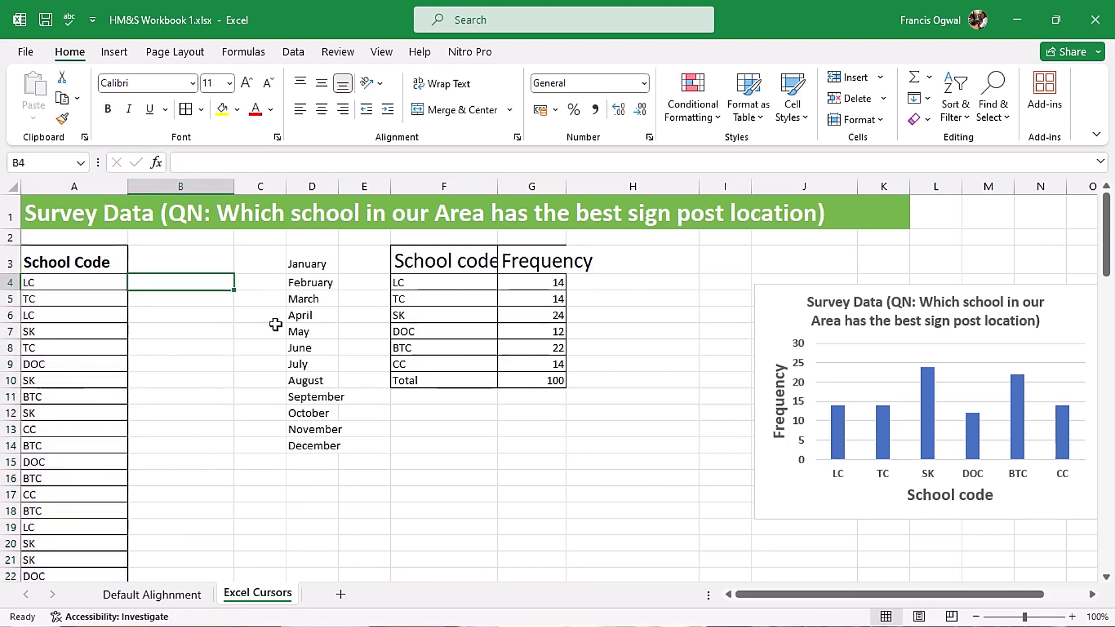
Step: Move the survey column chart slightly left and up, closer to the frequency table, and deselect it
{"action": "left_click_drag", "start_coordinate": [775, 307], "coordinate": [730, 299]}
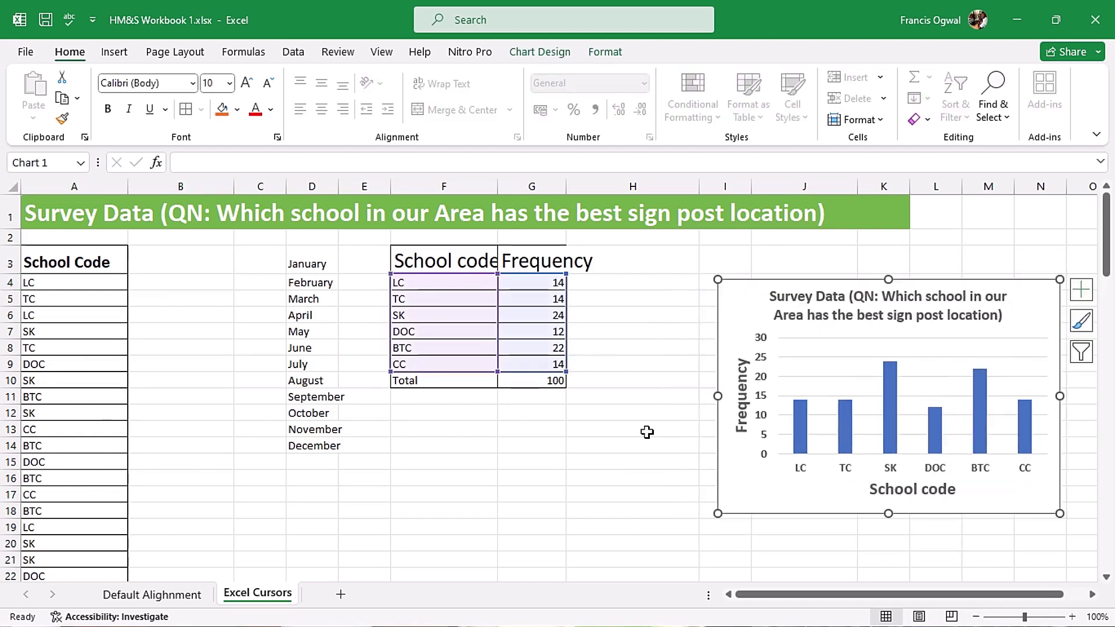
{"action": "left_click", "coordinate": [909, 490]}
{"action": "left_click", "coordinate": [680, 418]}
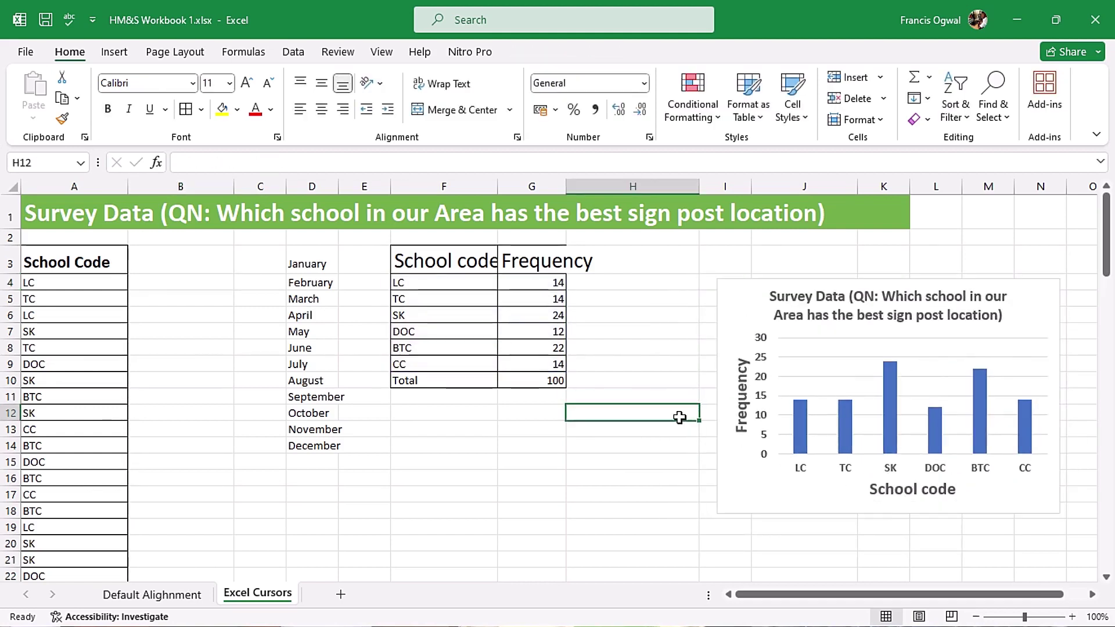
Step: Try moving the chart's School code axis title left beneath the bars and undo the move
{"action": "left_click", "coordinate": [886, 488]}
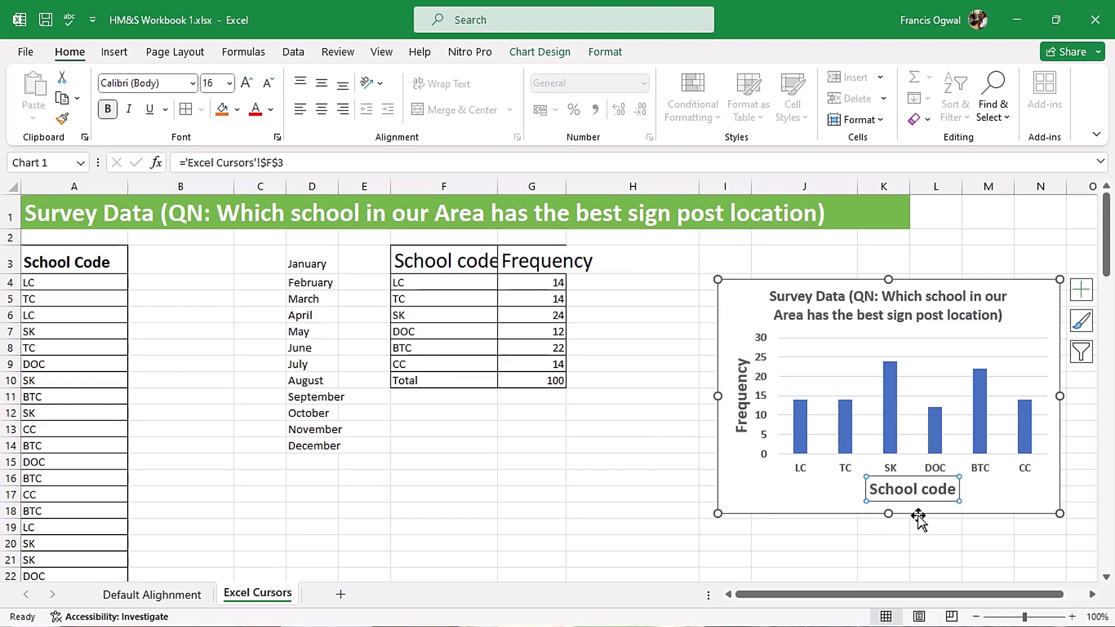
{"action": "left_click_drag", "start_coordinate": [923, 499], "coordinate": [839, 499]}
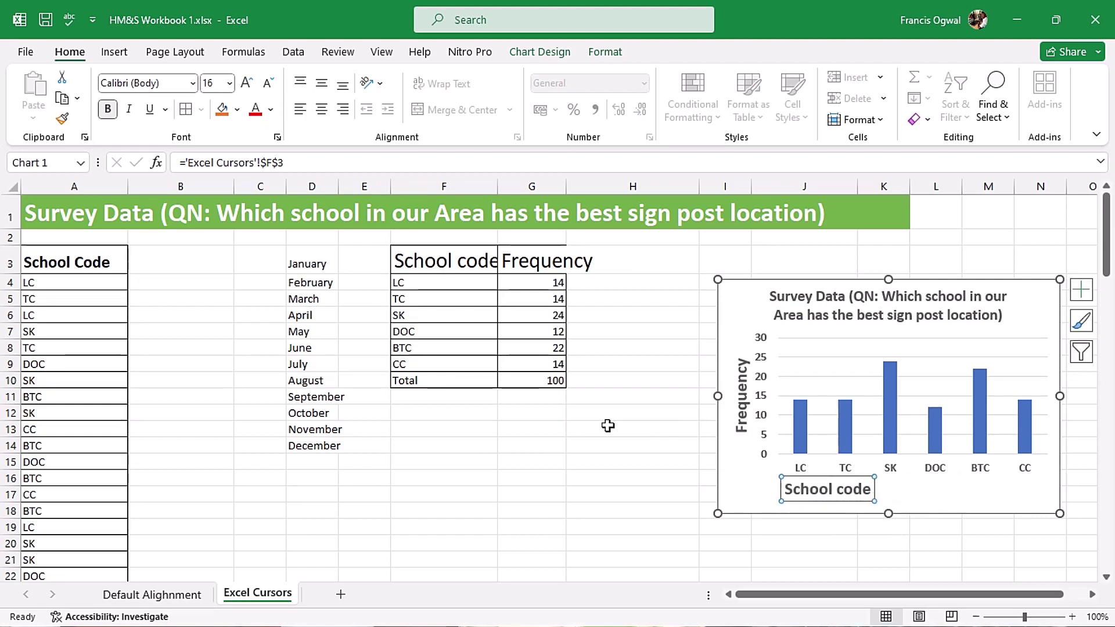
{"action": "key", "text": "ctrl+z"}
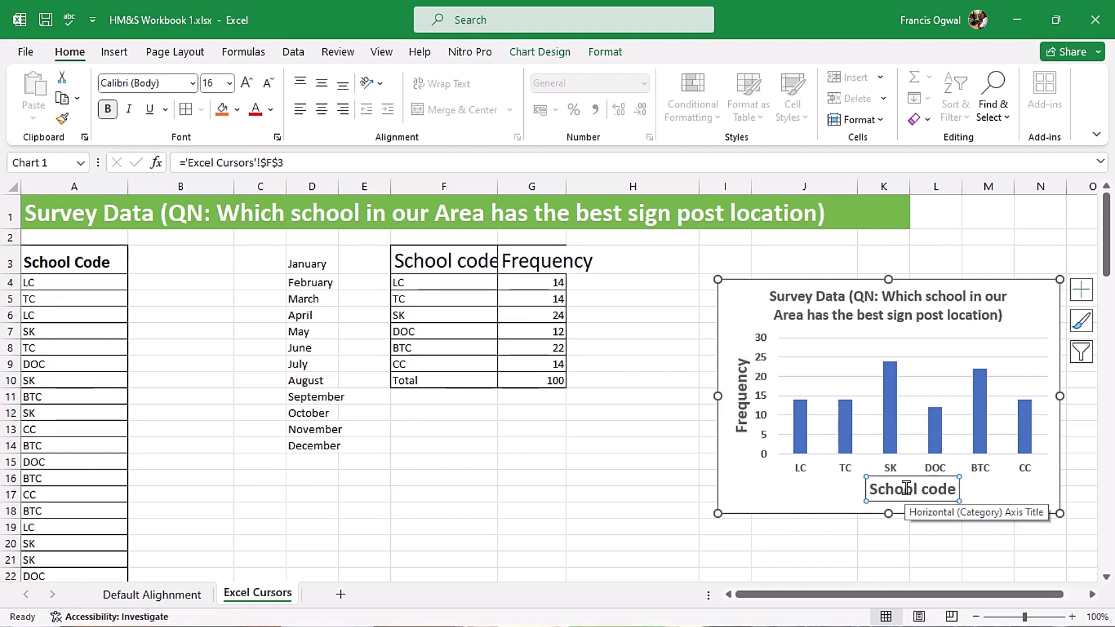
{"action": "left_click", "coordinate": [695, 444]}
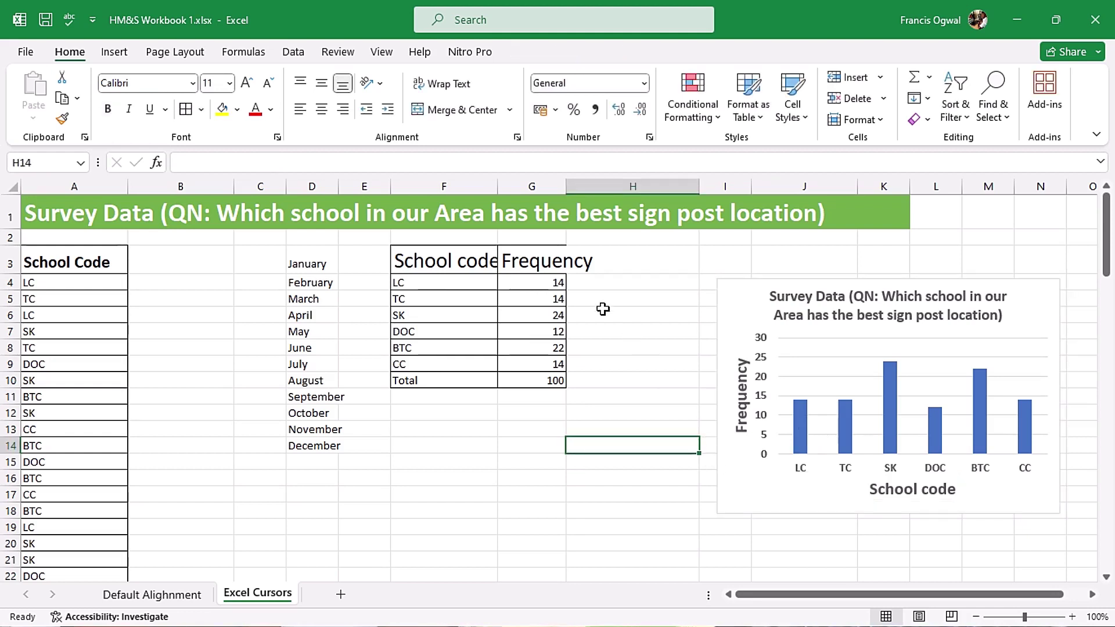
Step: Open the COUNTIFS formula in G4, move its syntax tooltip below the frequency table and back, and cancel the edit
{"action": "left_click", "coordinate": [540, 283]}
{"action": "double_click", "coordinate": [539, 282]}
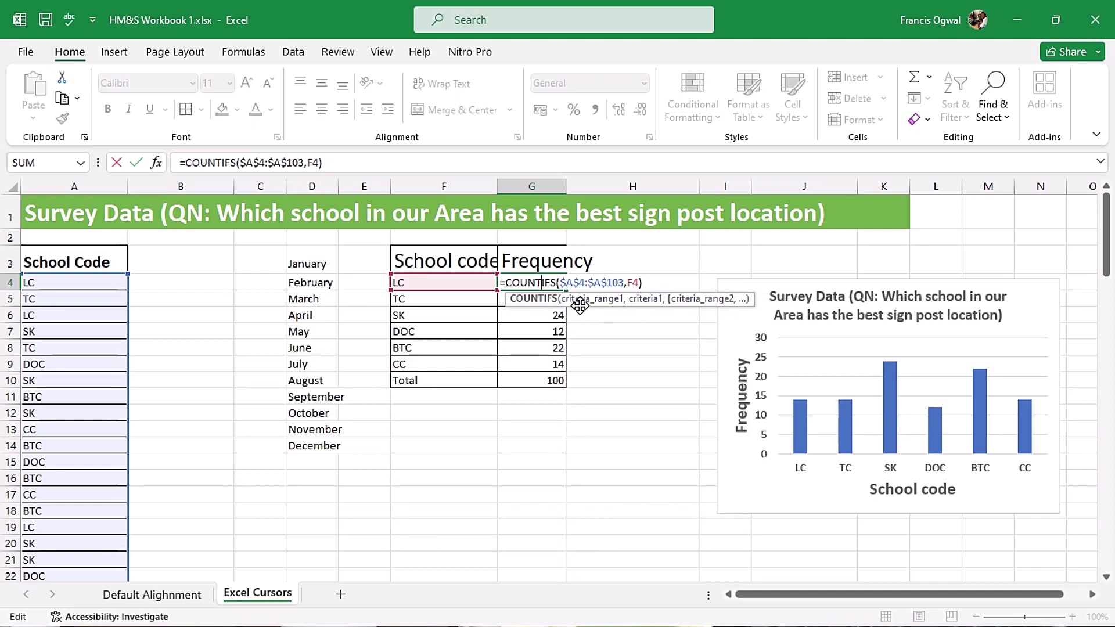
{"action": "left_click_drag", "start_coordinate": [580, 305], "coordinate": [434, 423]}
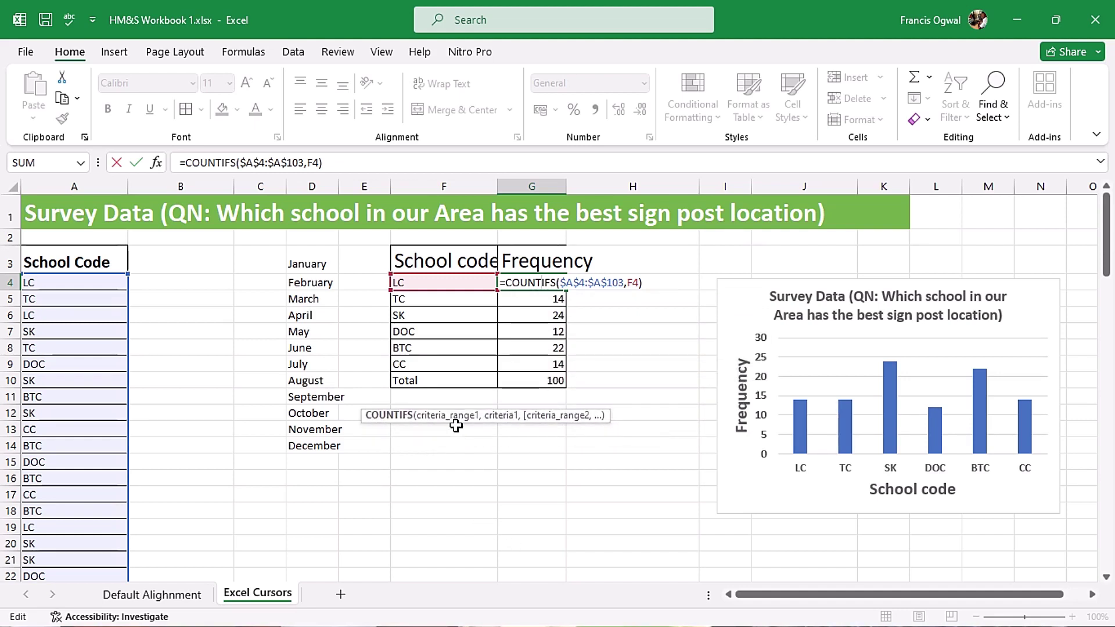
{"action": "left_click_drag", "start_coordinate": [454, 422], "coordinate": [587, 307]}
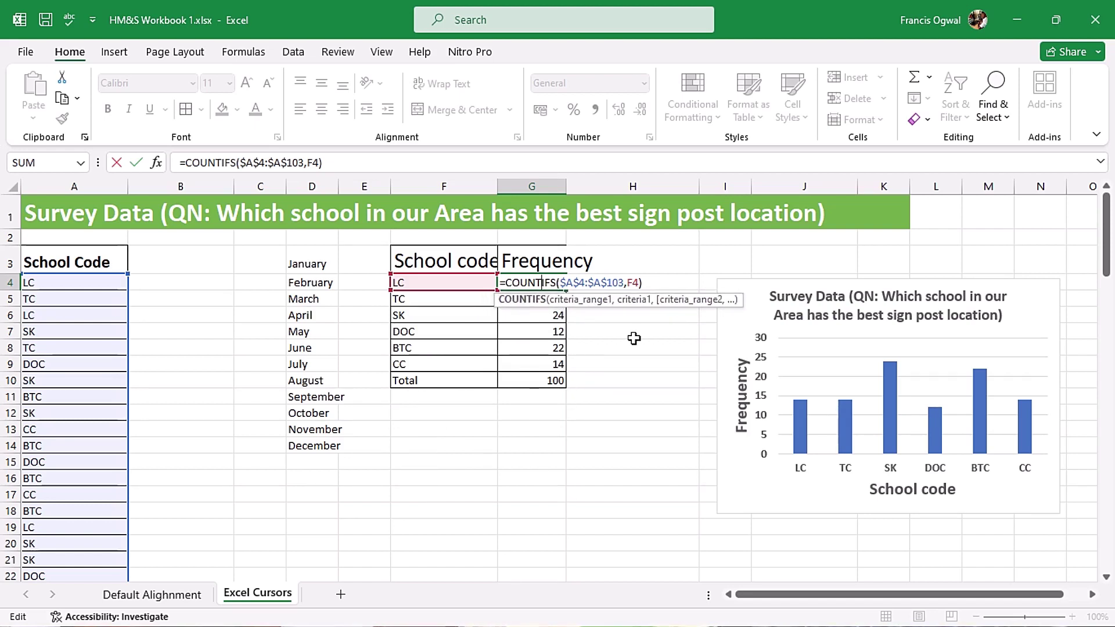
{"action": "key", "text": "Escape"}
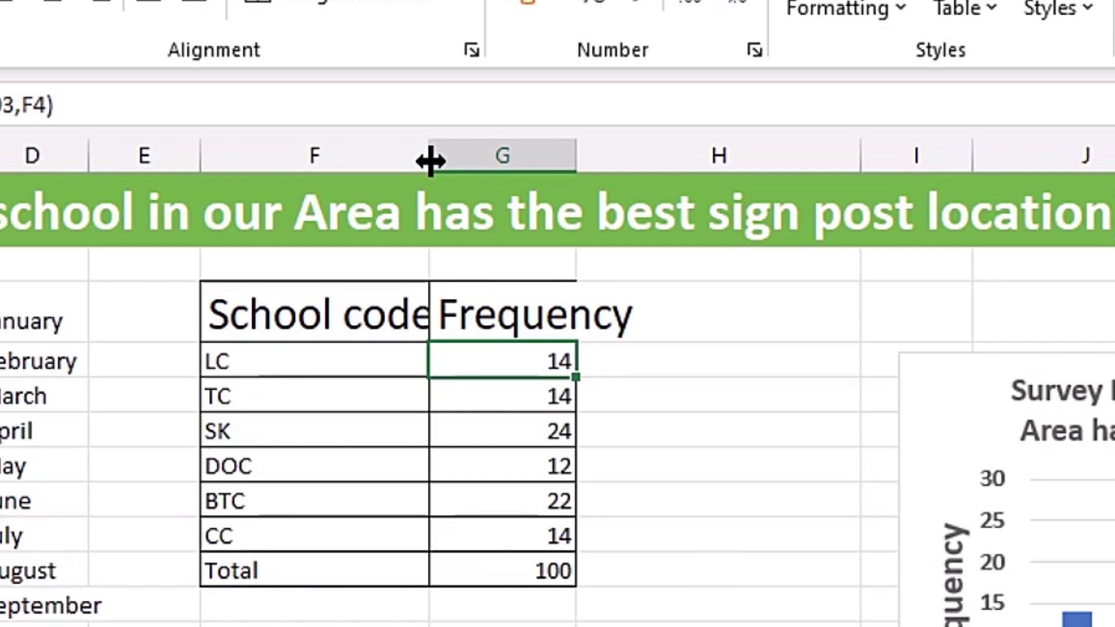
Step: Autofit columns F and G to their School code and Frequency headers, undoing a manual widening of column F
{"action": "left_click_drag", "start_coordinate": [430, 160], "coordinate": [624, 153]}
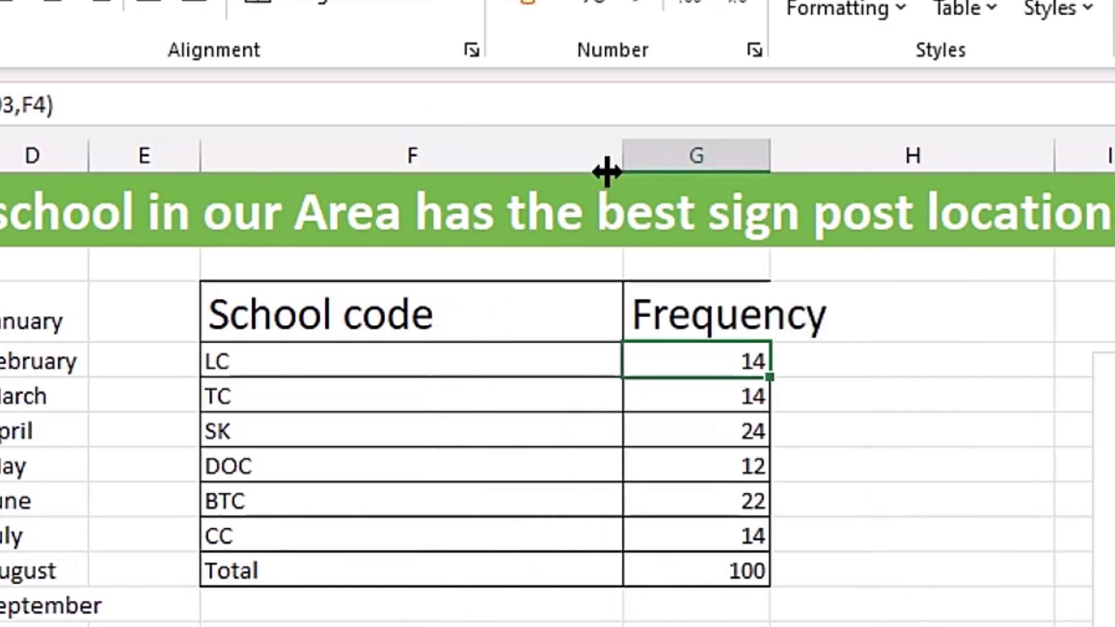
{"action": "key", "text": "ctrl+z"}
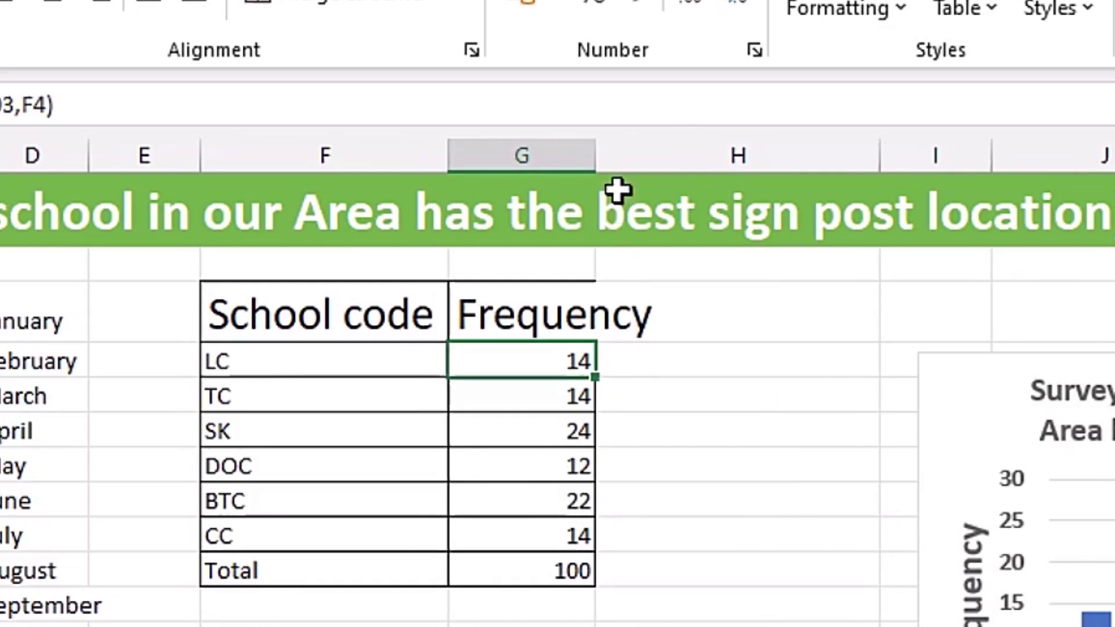
{"action": "double_click", "coordinate": [596, 157]}
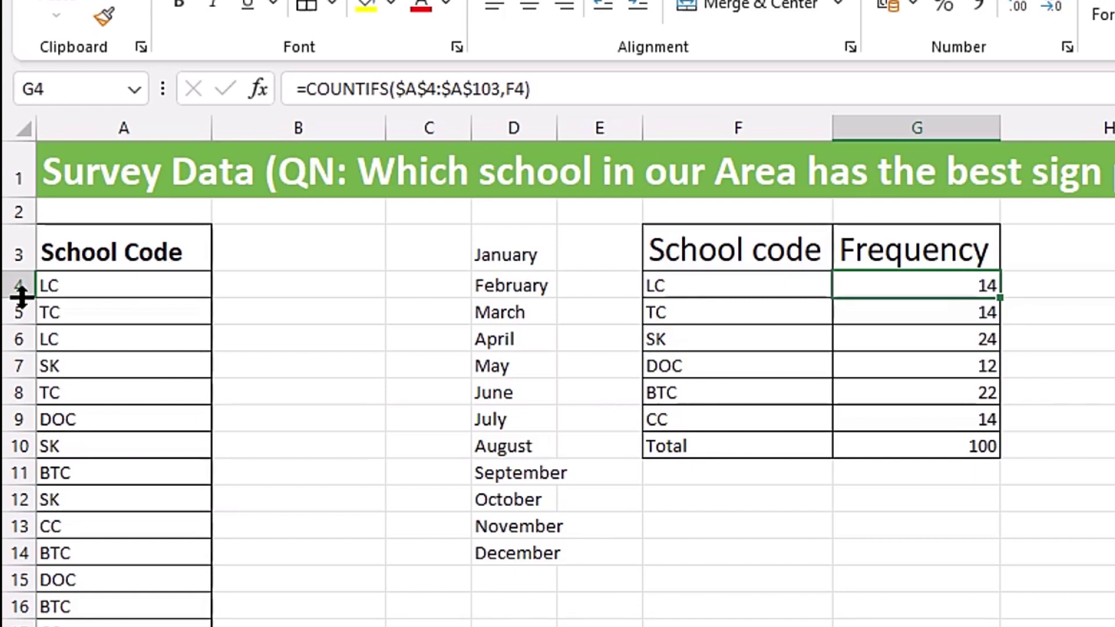
Step: Increase the height of row 4 to almost three times that of the rows below it
{"action": "left_click_drag", "start_coordinate": [20, 297], "coordinate": [19, 342]}
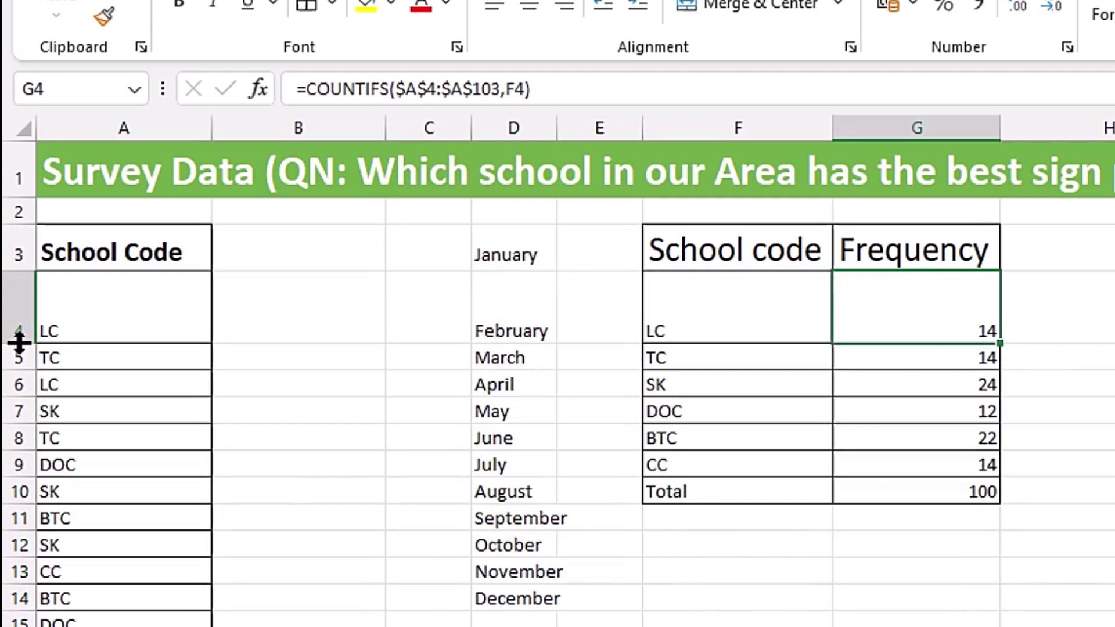
Step: Autofit the height of row 4, and select row 3, row 5 and rows 3 to 21 in turn before clearing the selection
{"action": "double_click", "coordinate": [19, 343]}
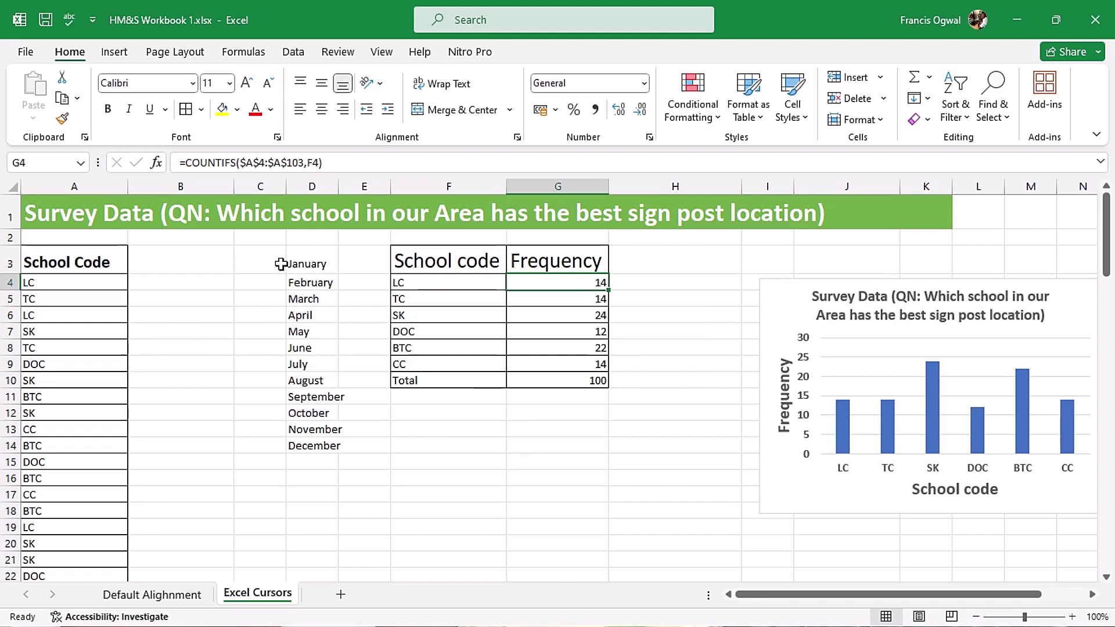
{"action": "left_click", "coordinate": [9, 262]}
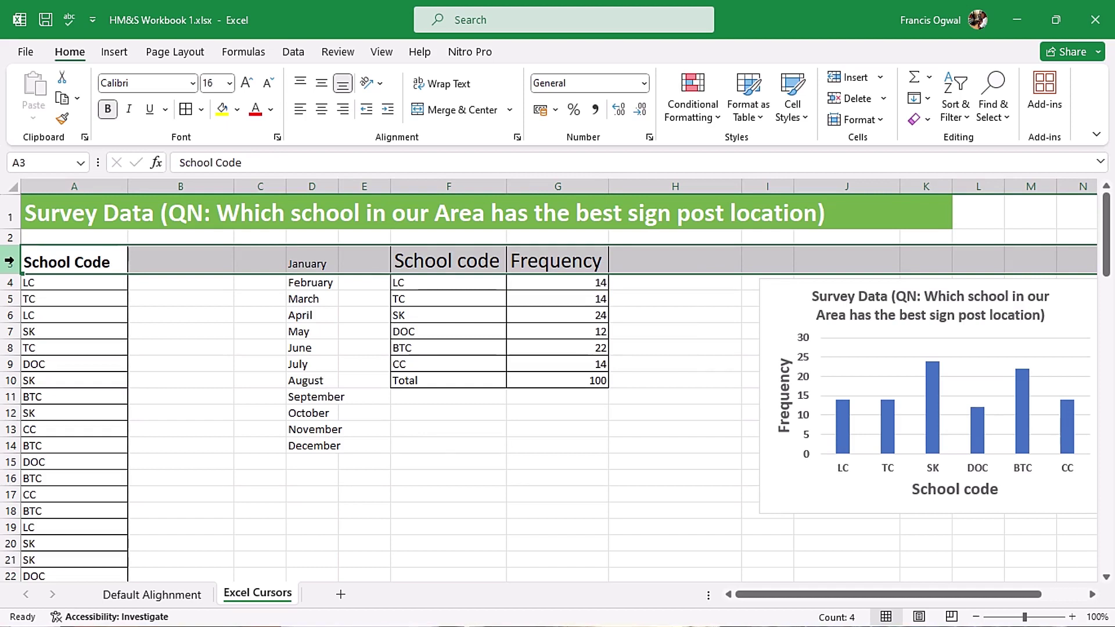
{"action": "left_click", "coordinate": [8, 299]}
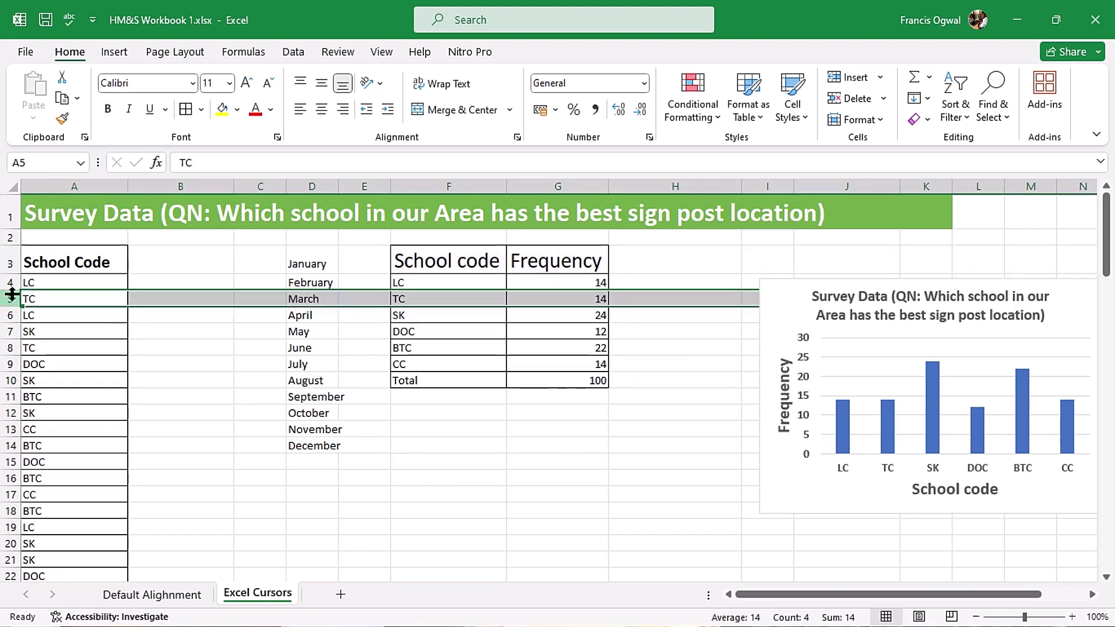
{"action": "left_click_drag", "start_coordinate": [6, 262], "coordinate": [3, 560]}
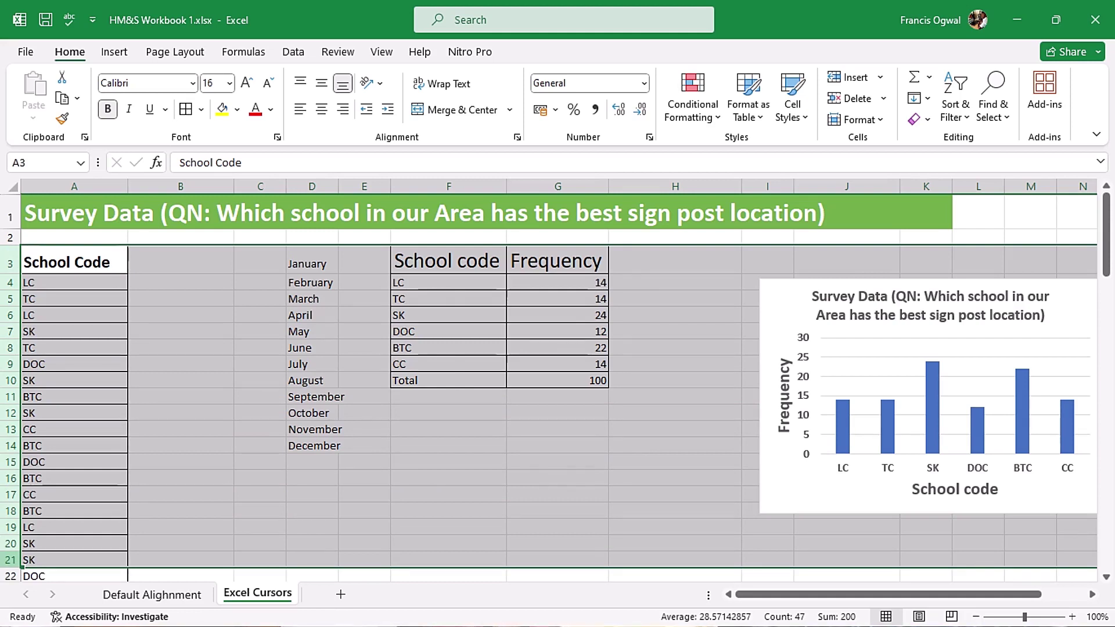
{"action": "left_click", "coordinate": [176, 348]}
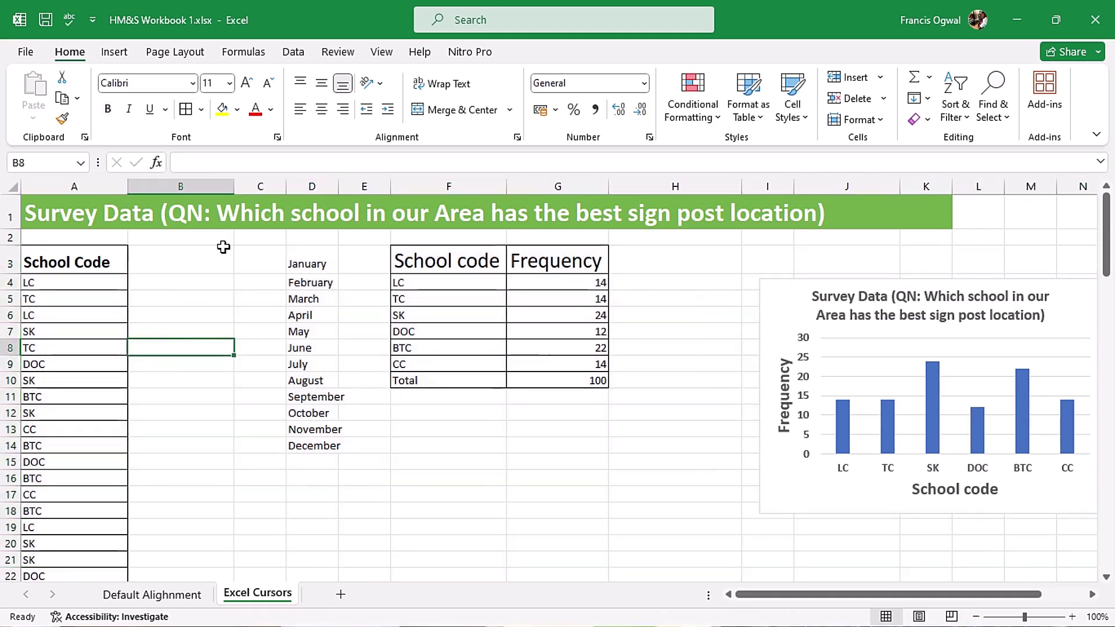
Step: Select the whole of column B, then columns C to G together, and finish on cell H6
{"action": "left_click", "coordinate": [193, 186]}
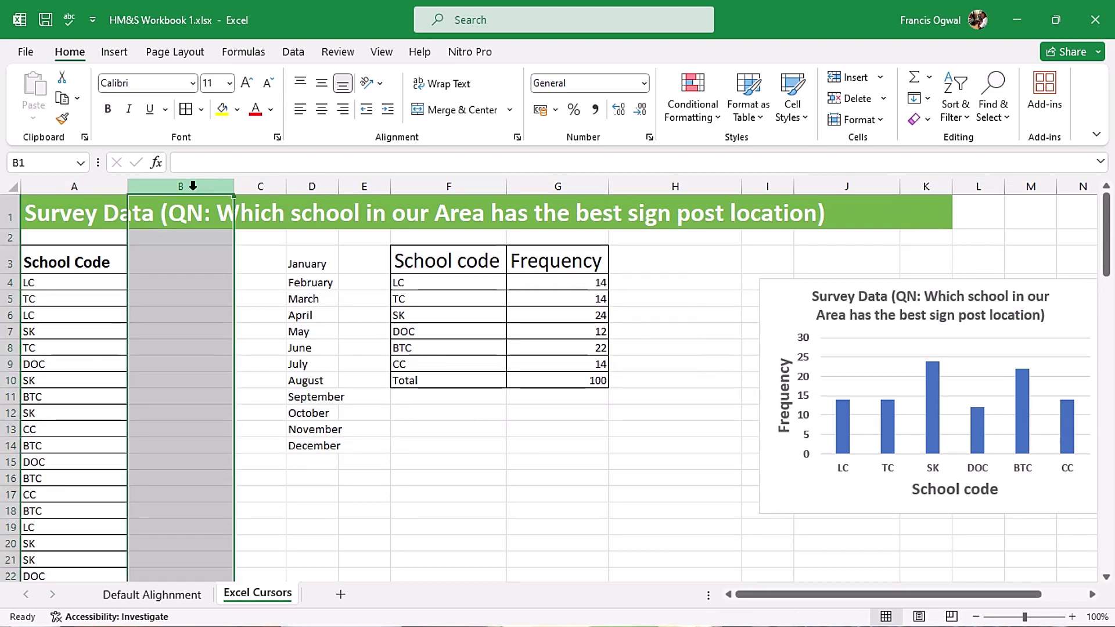
{"action": "left_click_drag", "start_coordinate": [248, 186], "coordinate": [533, 185]}
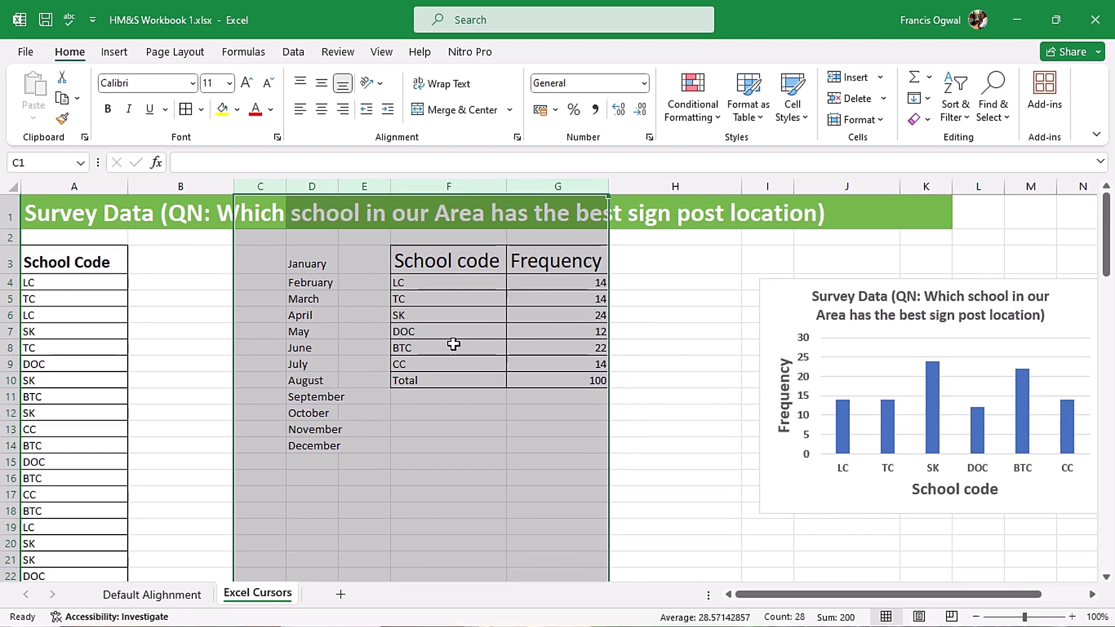
{"action": "left_click", "coordinate": [674, 315]}
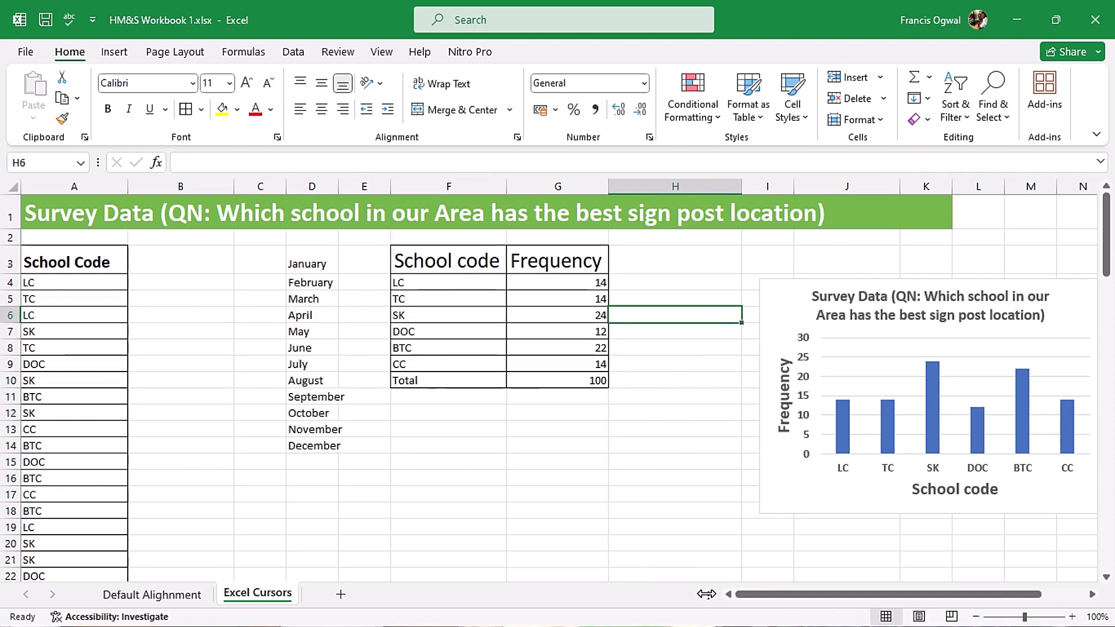
Step: Lengthen the horizontal scroll bar and shorten it past its original size, and expand the formula bar before reducing it to two lines
{"action": "left_click_drag", "start_coordinate": [706, 594], "coordinate": [477, 603]}
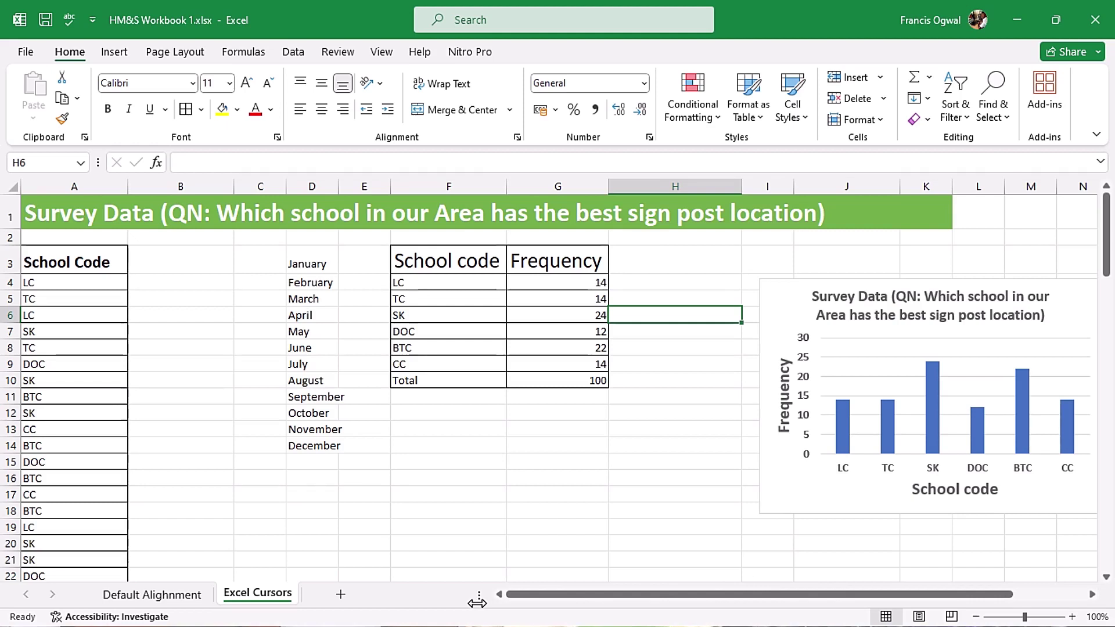
{"action": "left_click_drag", "start_coordinate": [477, 600], "coordinate": [768, 585]}
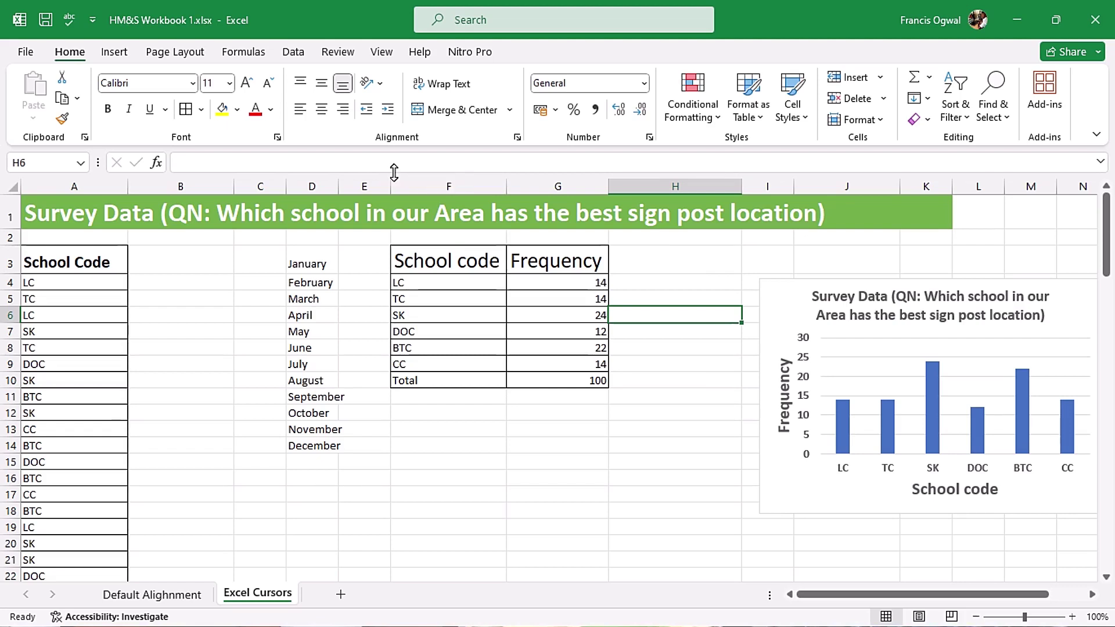
{"action": "left_click_drag", "start_coordinate": [390, 174], "coordinate": [383, 253]}
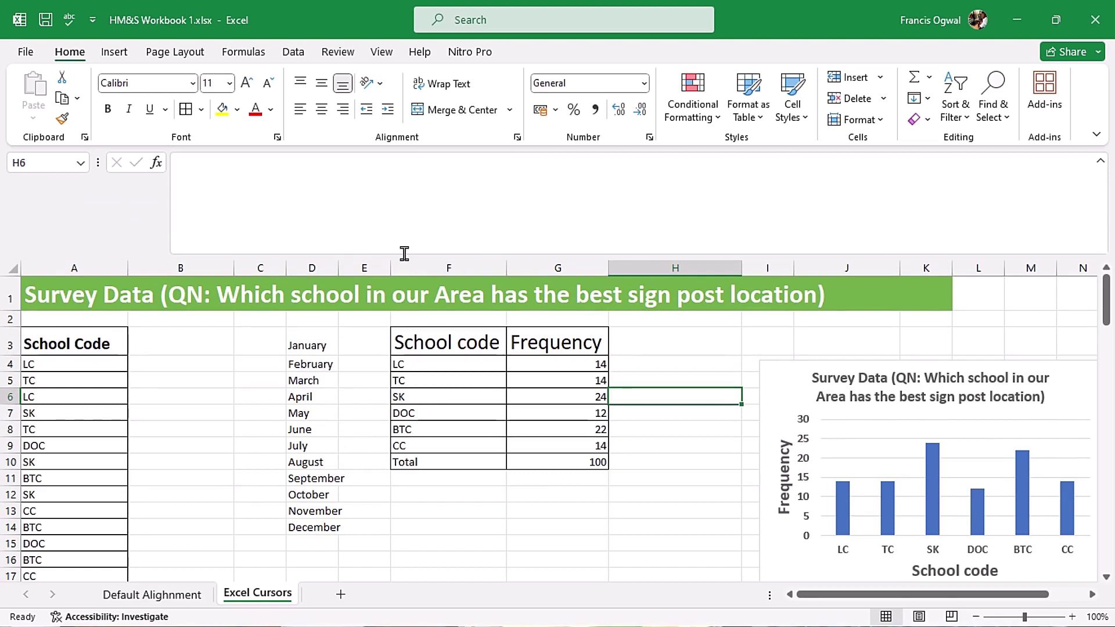
{"action": "left_click_drag", "start_coordinate": [386, 259], "coordinate": [387, 186]}
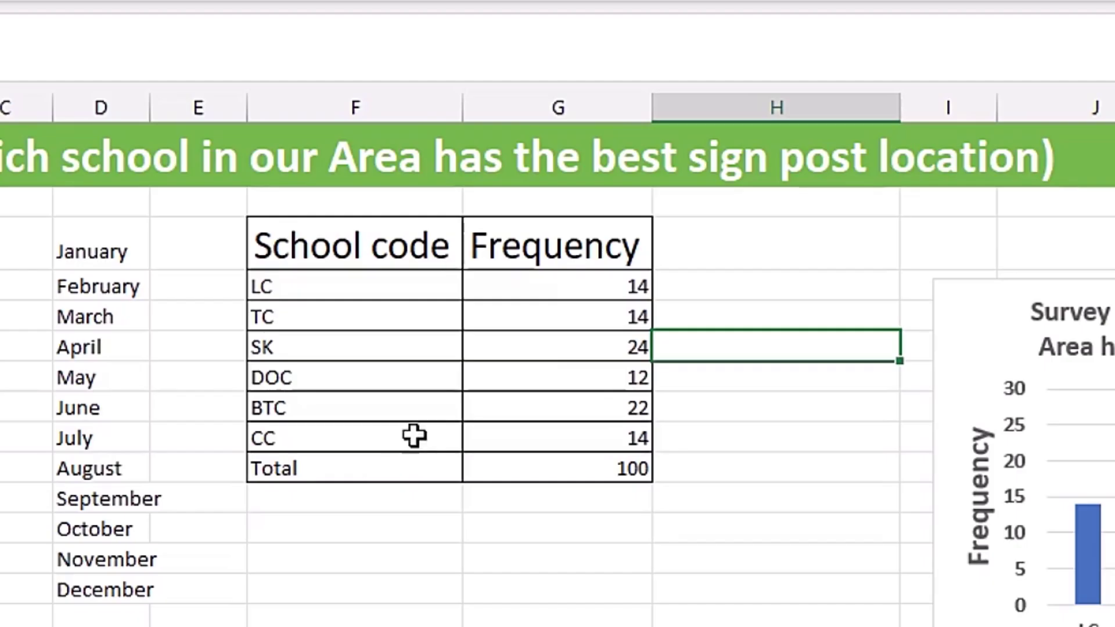
Step: Open the COUNTIFS formula in G4 for editing, shift its syntax tooltip slightly, and cancel the edit
{"action": "double_click", "coordinate": [533, 287]}
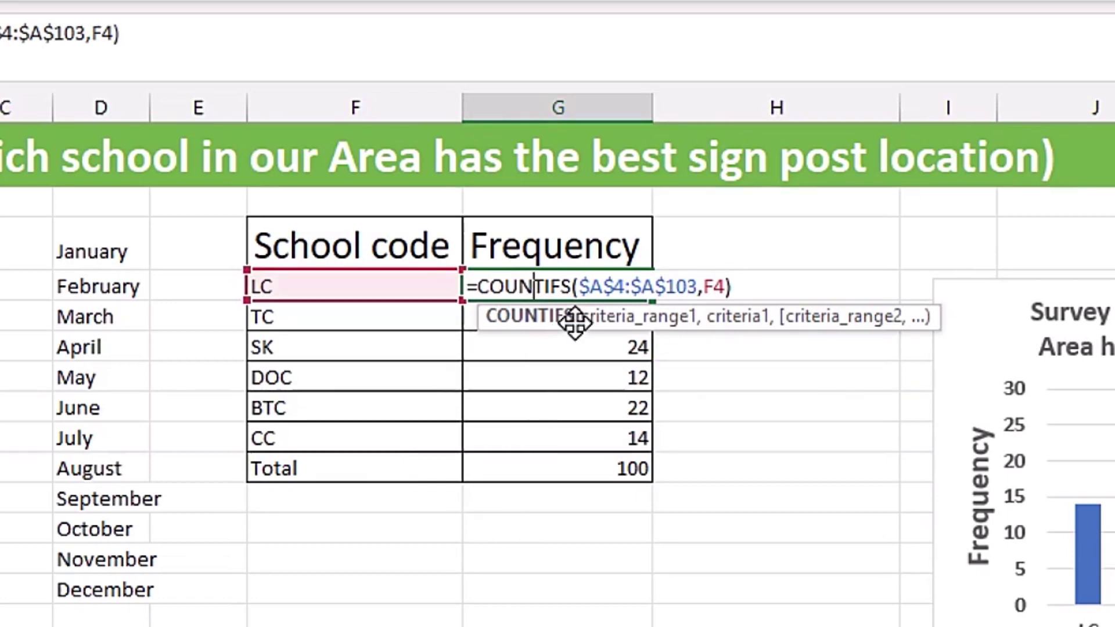
{"action": "mouse_move", "coordinate": [575, 321]}
{"action": "left_mouse_down"}
{"action": "mouse_move", "coordinate": [540, 500]}
{"action": "mouse_move", "coordinate": [318, 423]}
{"action": "mouse_move", "coordinate": [574, 333]}
{"action": "mouse_move", "coordinate": [559, 328]}
{"action": "left_mouse_up"}
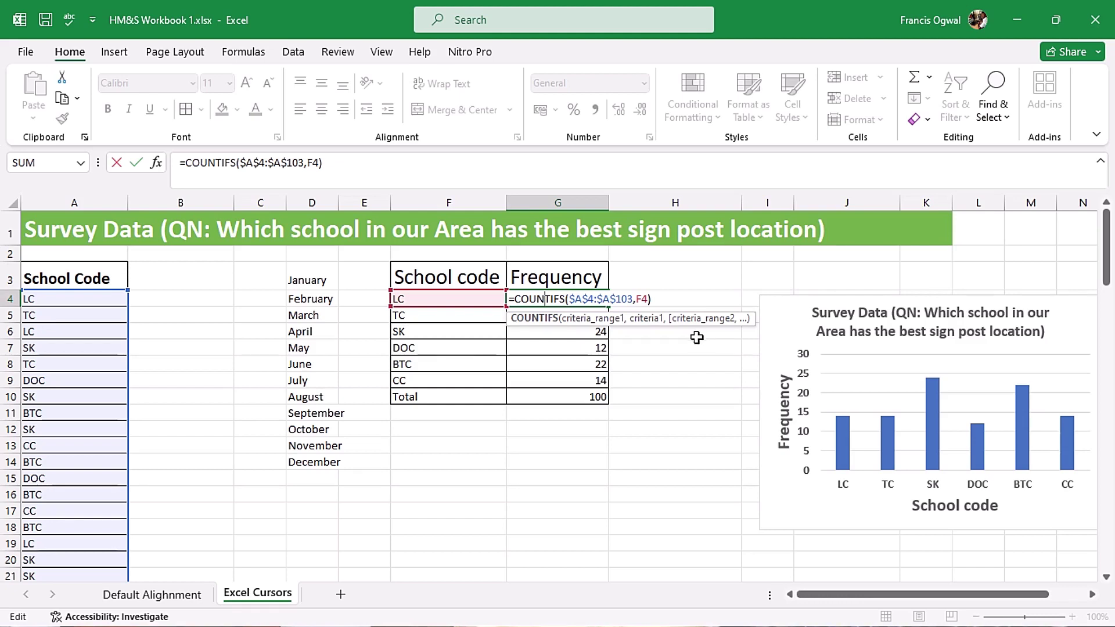
{"action": "key", "text": "Escape"}
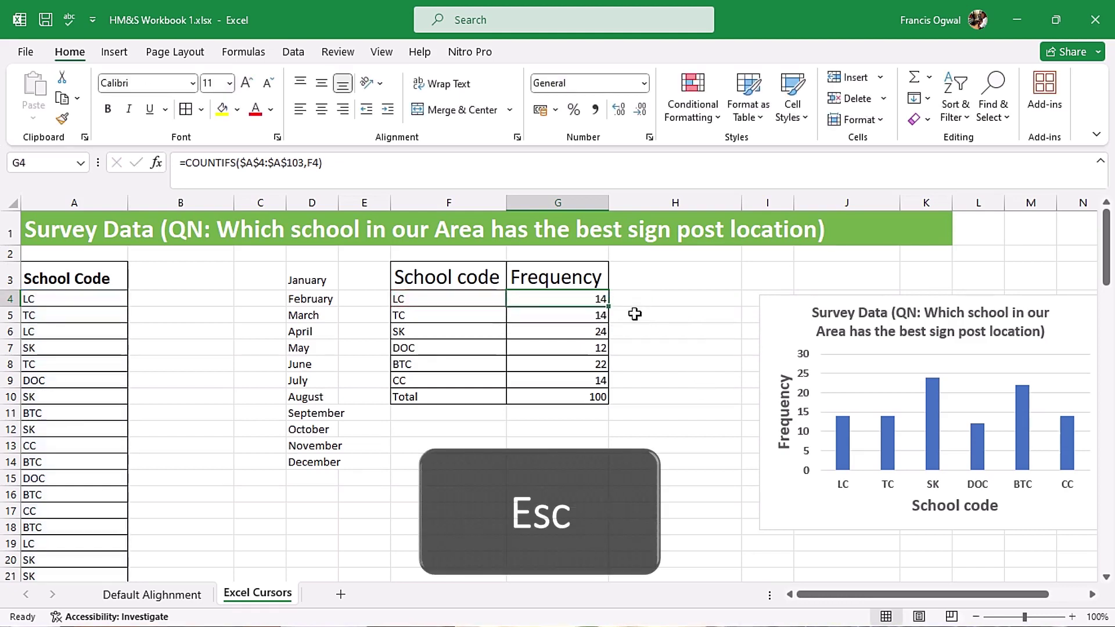